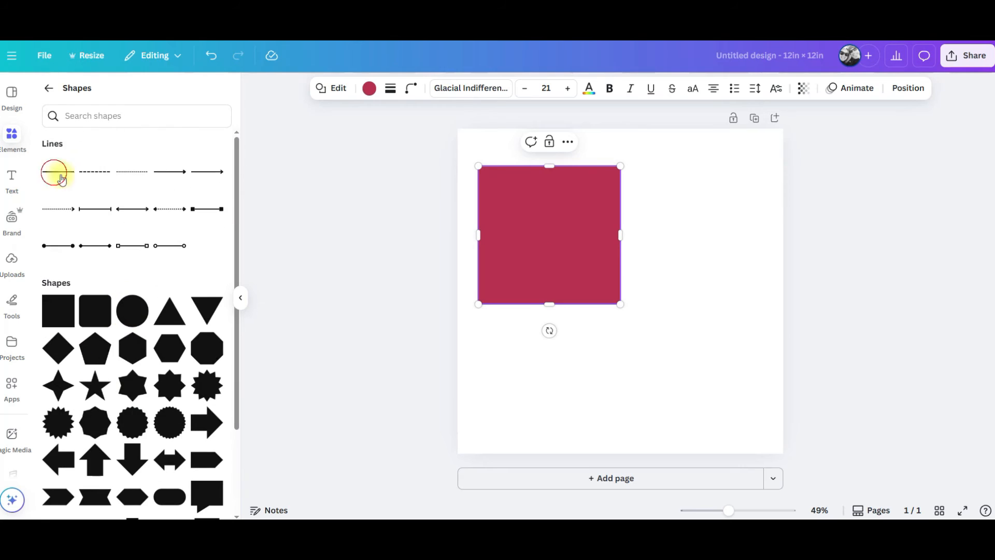
# Add a horizontal line to the design and set its colour.
pyautogui.moveTo(430, 191); pyautogui.dragTo(500, 191)
pyautogui.click(479, 88)
pyautogui.click(106, 174)
pyautogui.click(106, 174)
pyautogui.click(152, 236)
pyautogui.click(547, 392)
# Add a cross shape to the canvas and recolour it light pink.
pyautogui.scroll(-2, 207, 399)
pyautogui.click(131, 421)
pyautogui.click(355, 88)
pyautogui.click(160, 173)
pyautogui.click(133, 174)
pyautogui.click(133, 174)
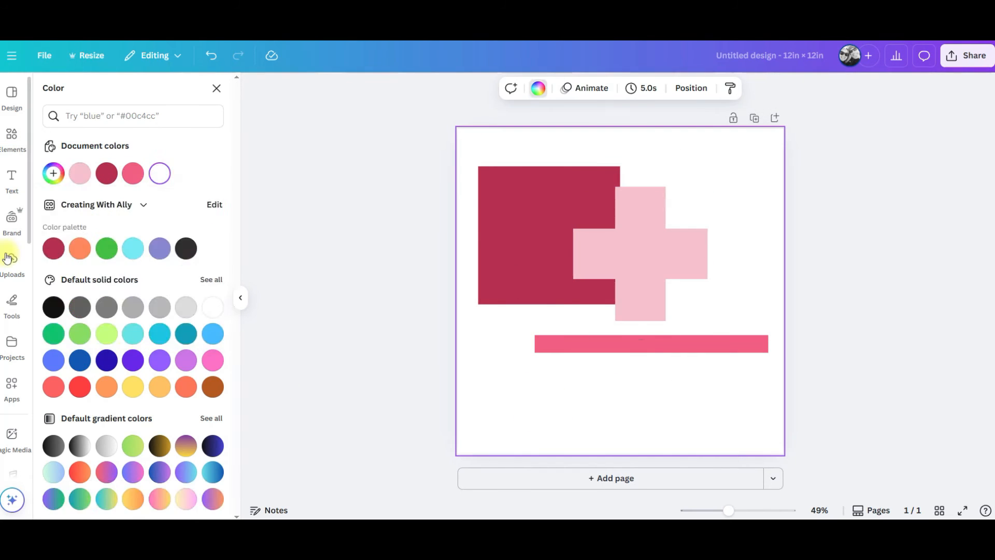
# Search the elements for wavy lines and place a wavy graphic on the canvas.
pyautogui.click(11, 139)
pyautogui.click(112, 94)
pyautogui.write('wavy lines')
pyautogui.press('Return')
pyautogui.click(167, 215)
pyautogui.moveTo(609, 439); pyautogui.dragTo(561, 391)
# Add another wavy line graphic, resize it, and recolour it.
pyautogui.click(84, 120)
pyautogui.scroll(-3, 98, 383)
pyautogui.click(133, 297)
pyautogui.moveTo(702, 373); pyautogui.dragTo(806, 451)
pyautogui.click(604, 88)
pyautogui.click(80, 175)
# Delete the selected graphic.
pyautogui.moveTo(746, 290); pyautogui.dragTo(753, 310)
pyautogui.press('Delete')
# Add the wavy lines graphic, enlarge it across the lower part of the canvas, and recolour it.
pyautogui.scroll(-2, 128, 315)
pyautogui.click(70, 250)
pyautogui.moveTo(731, 350); pyautogui.dragTo(807, 391)
pyautogui.moveTo(710, 317)
pyautogui.mouseDown()
pyautogui.moveTo(677, 389)
pyautogui.moveTo(691, 405)
pyautogui.mouseUp()
pyautogui.click(565, 89)
pyautogui.click(80, 175)
# Download the design as a JPG with adjusted quality and a larger size.
pyautogui.click(930, 255)
pyautogui.click(959, 58)
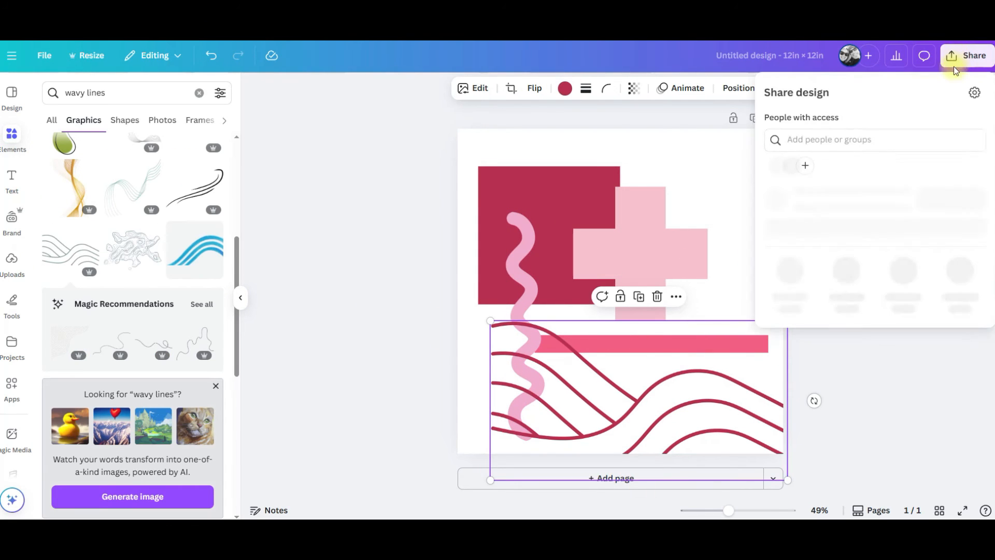
pyautogui.click(788, 298)
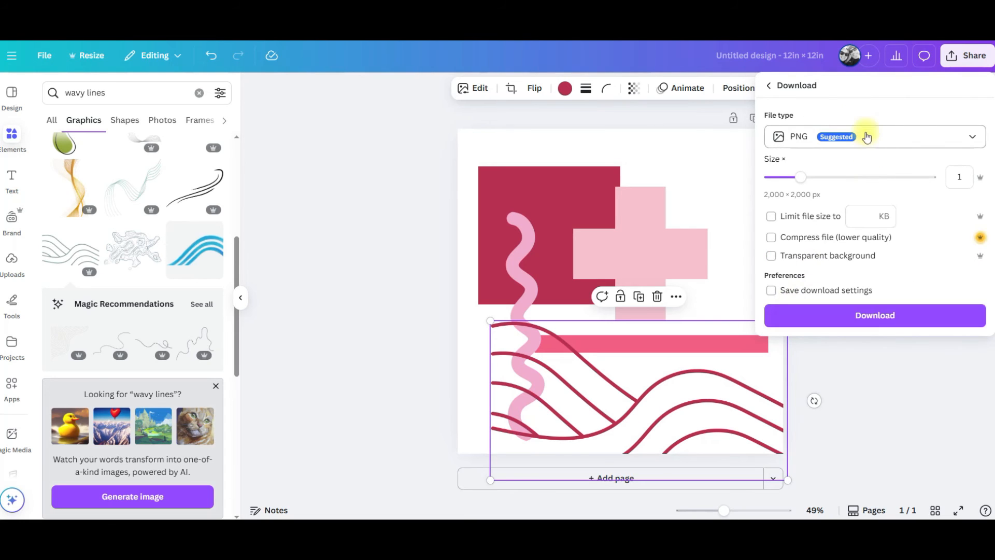
pyautogui.click(888, 136)
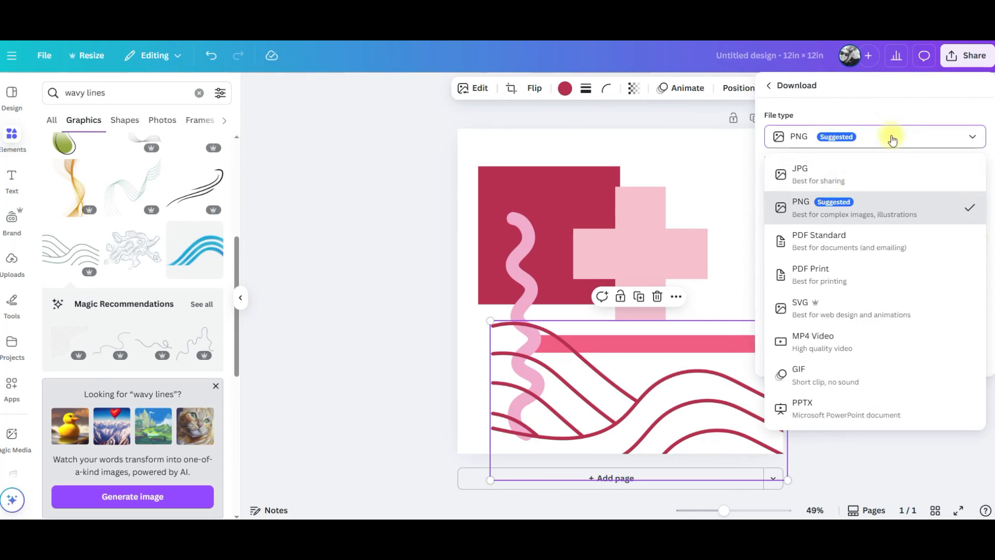
pyautogui.click(853, 165)
pyautogui.moveTo(898, 229); pyautogui.dragTo(931, 229)
pyautogui.moveTo(802, 177); pyautogui.dragTo(853, 177)
pyautogui.click(881, 330)
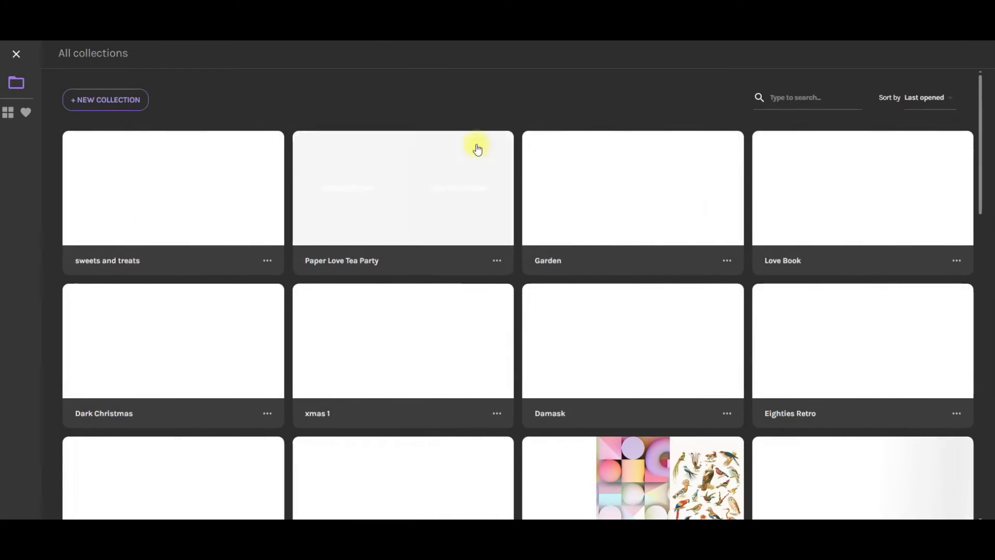
# Create a new pattern collection titled valentine.
pyautogui.moveTo(450, 213)
pyautogui.click(135, 100)
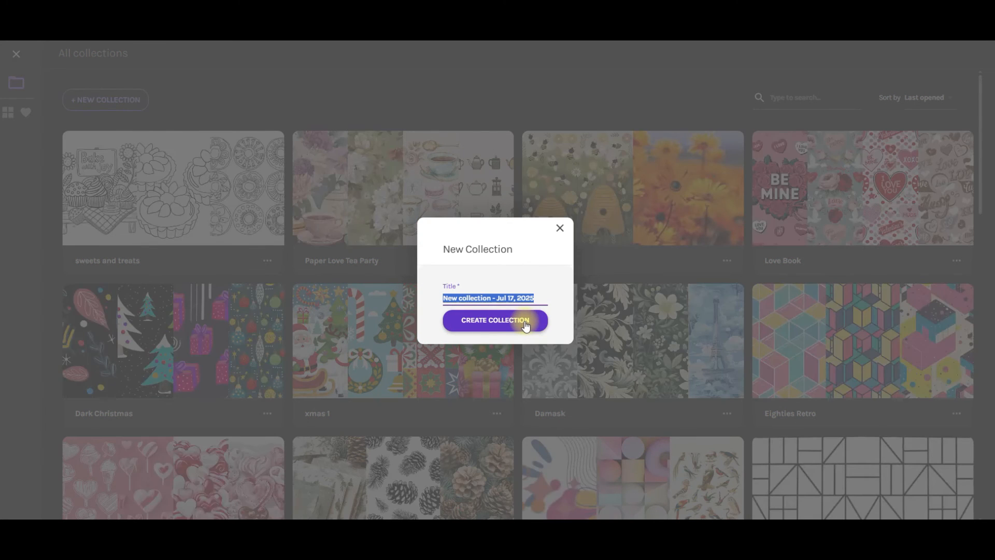
pyautogui.write('valen')
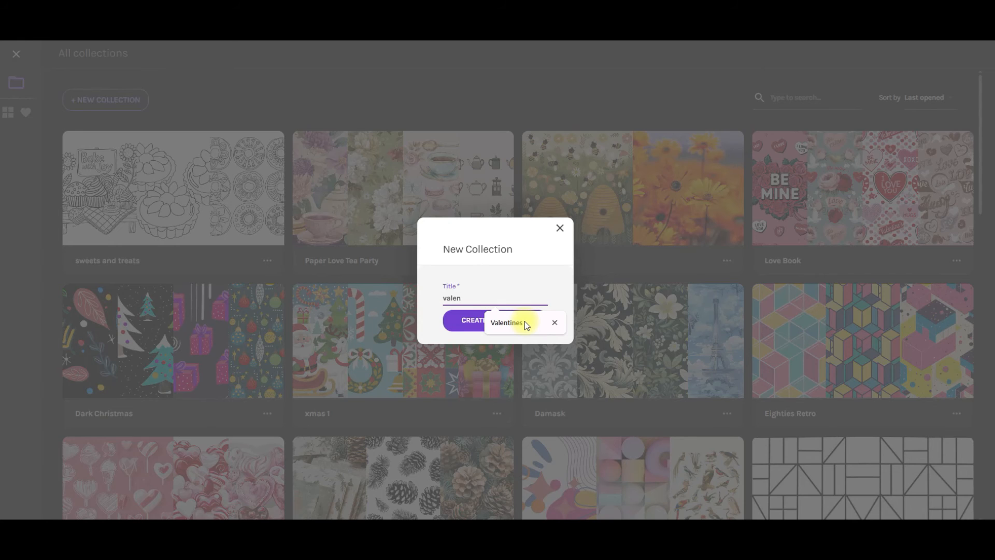
pyautogui.write('ttine')
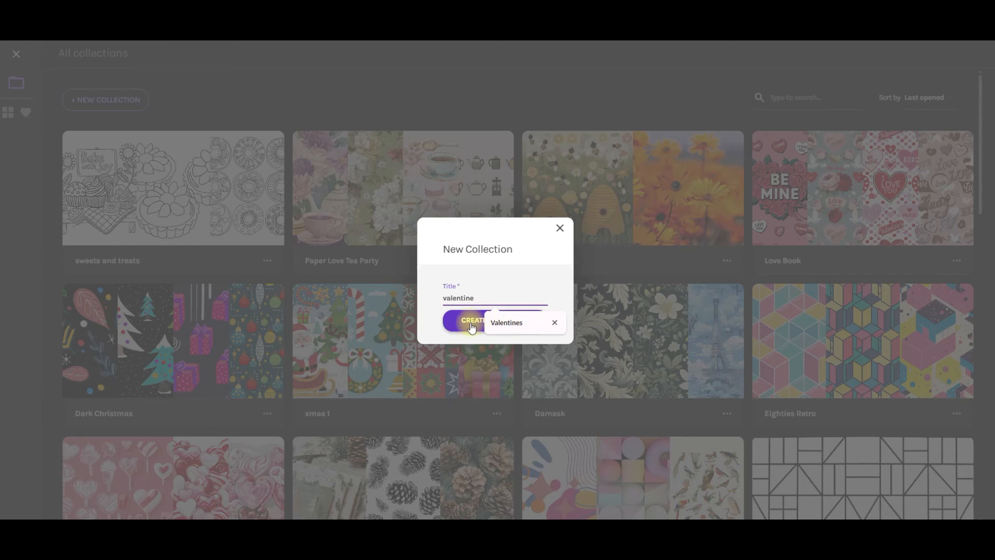
pyautogui.click(466, 325)
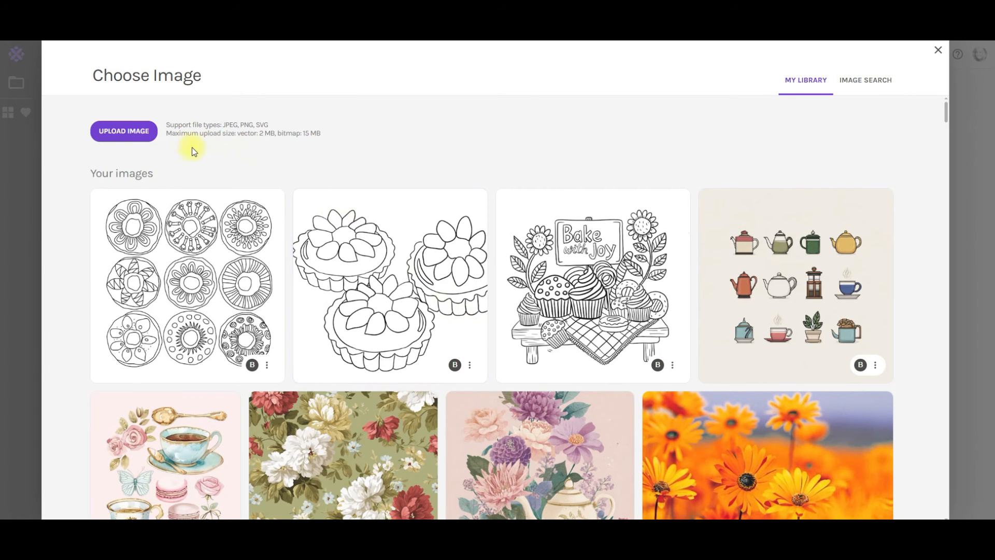
# Upload the downloaded design image and move the tile selection frame down over the cross and lines.
pyautogui.click(137, 129)
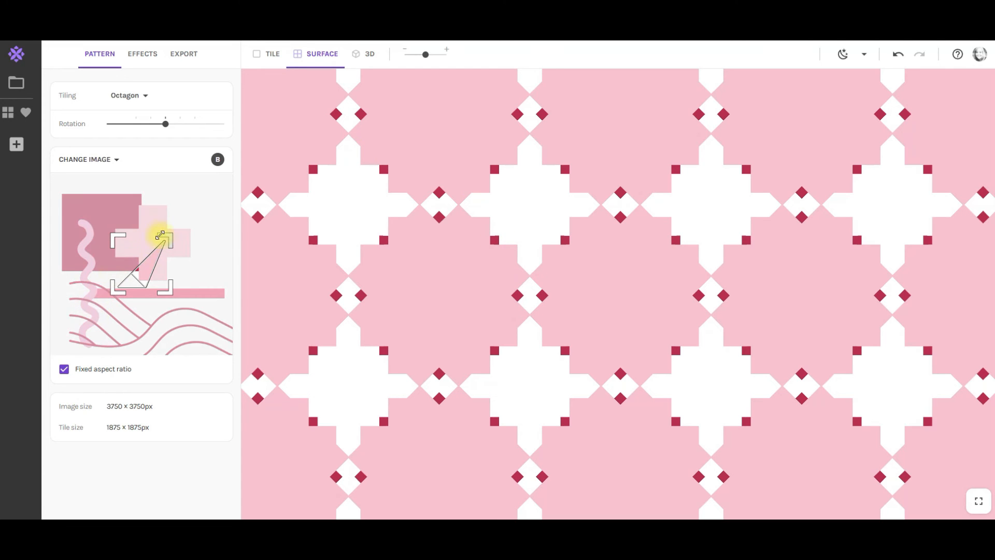
pyautogui.moveTo(117, 265); pyautogui.dragTo(139, 291)
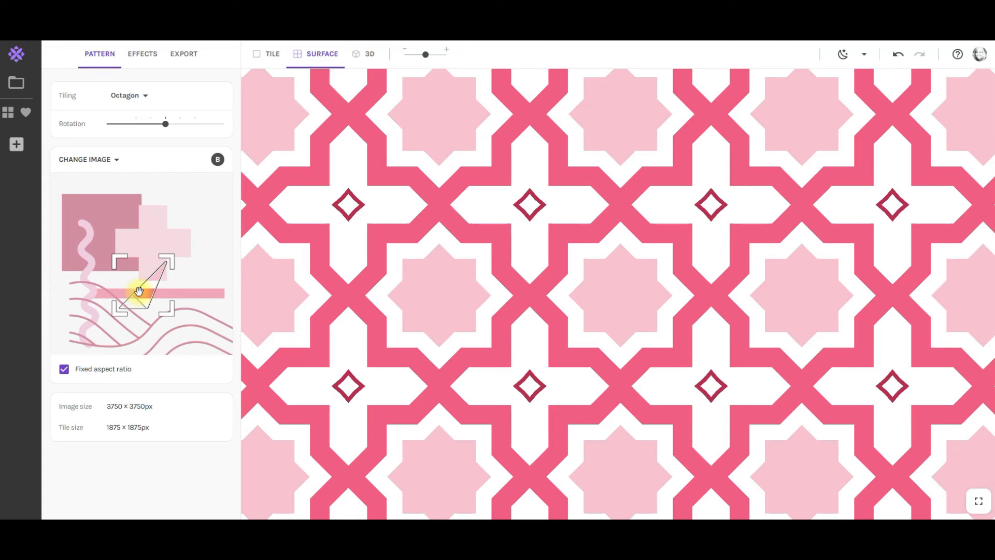
pyautogui.moveTo(426, 56); pyautogui.dragTo(410, 57)
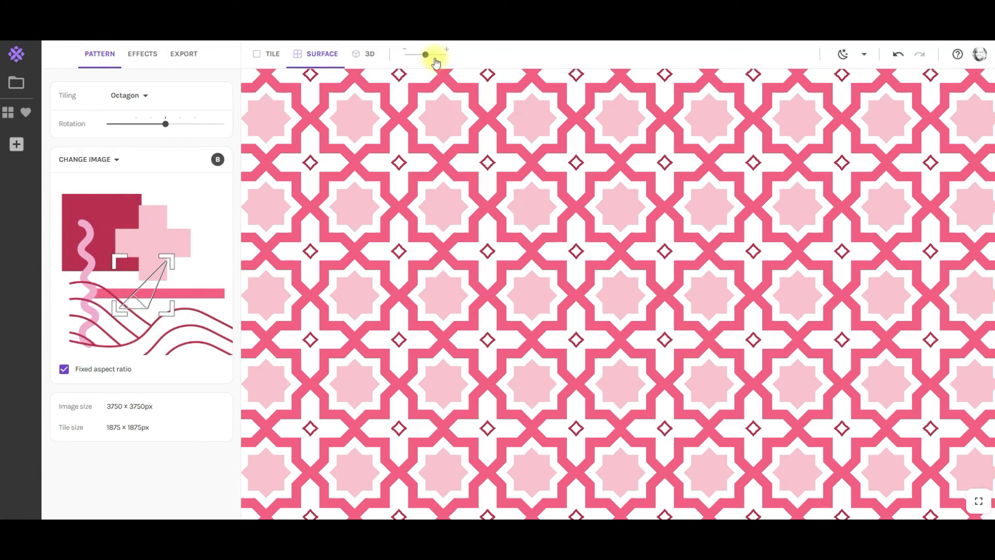
pyautogui.moveTo(426, 55); pyautogui.dragTo(423, 59)
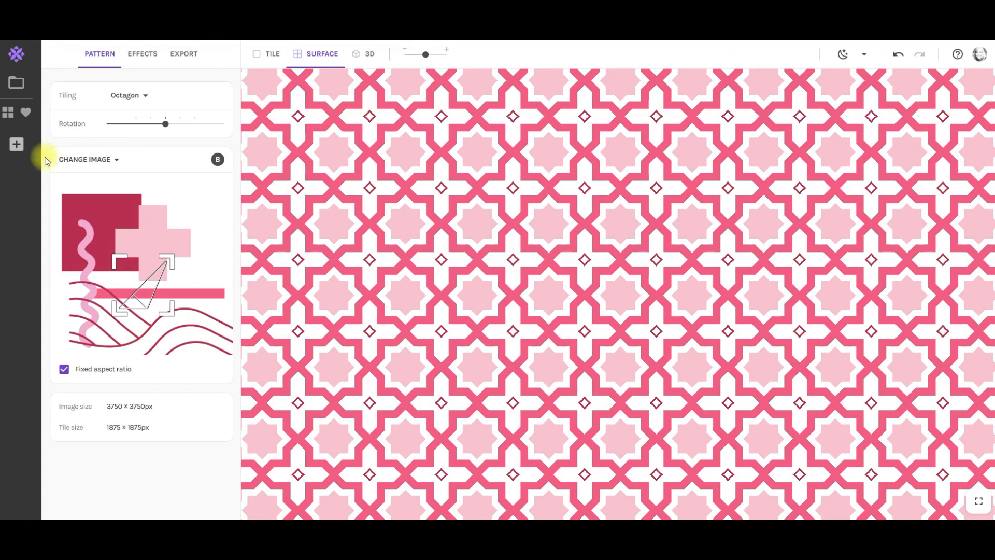
# Save the current pattern as a snapshot and nudge the selection frame slightly up-left.
pyautogui.click(17, 147)
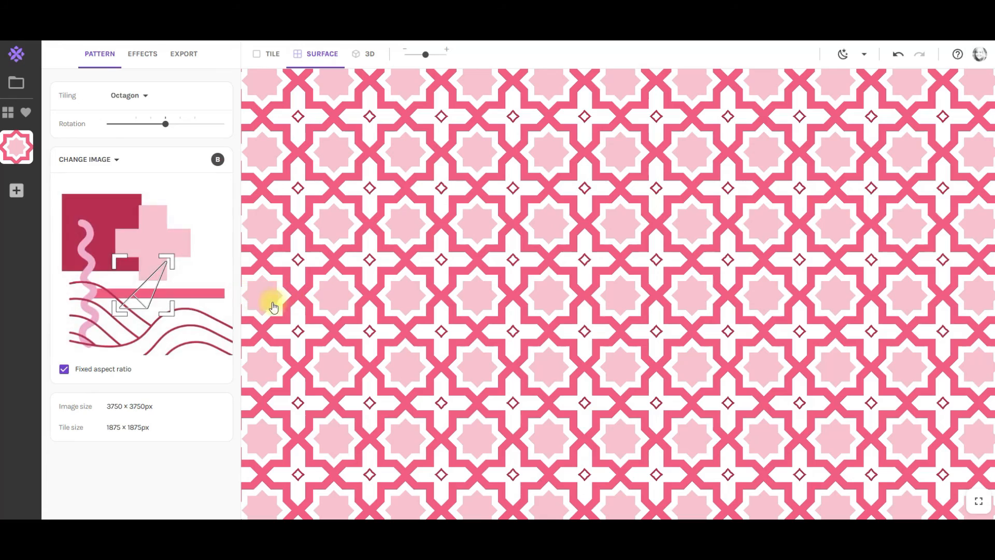
pyautogui.moveTo(143, 298)
pyautogui.mouseDown()
pyautogui.moveTo(133, 273)
pyautogui.moveTo(137, 283)
pyautogui.moveTo(95, 253)
pyautogui.moveTo(100, 244)
pyautogui.moveTo(79, 241)
pyautogui.moveTo(82, 323)
pyautogui.moveTo(148, 347)
pyautogui.moveTo(201, 348)
pyautogui.moveTo(202, 323)
pyautogui.moveTo(183, 302)
pyautogui.moveTo(135, 287)
pyautogui.mouseUp()
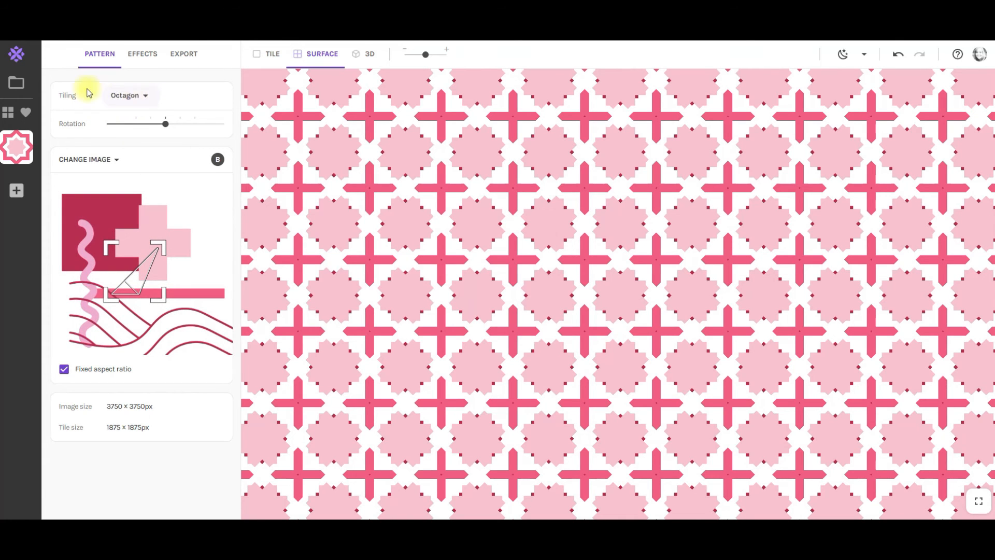
# Browse the seamless and seamed tiling options.
pyautogui.click(143, 98)
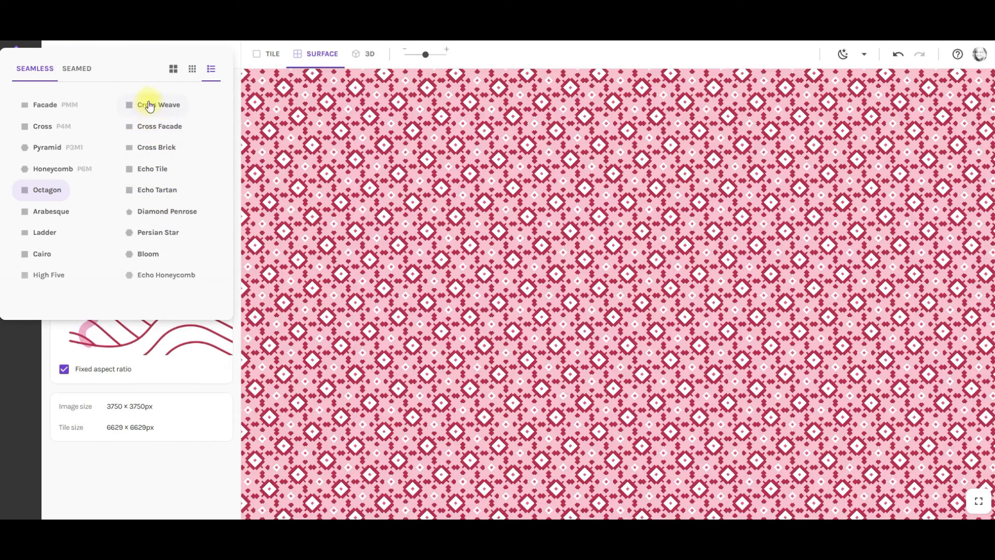
pyautogui.click(77, 68)
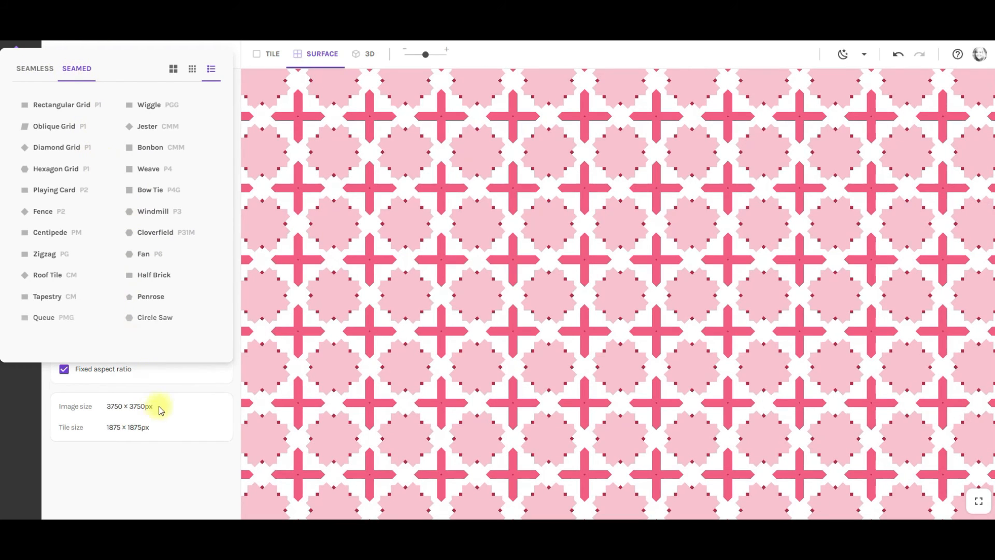
pyautogui.click(138, 487)
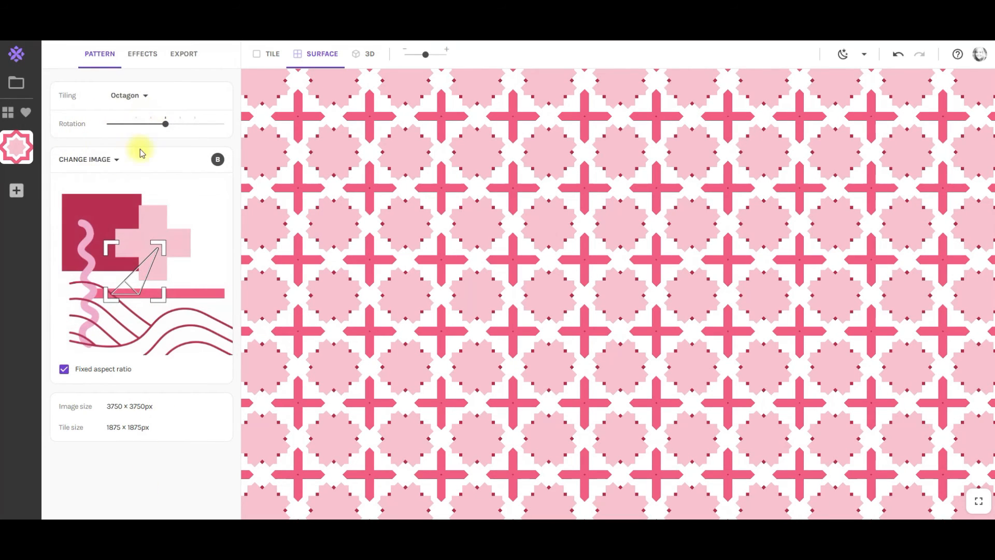
pyautogui.click(142, 53)
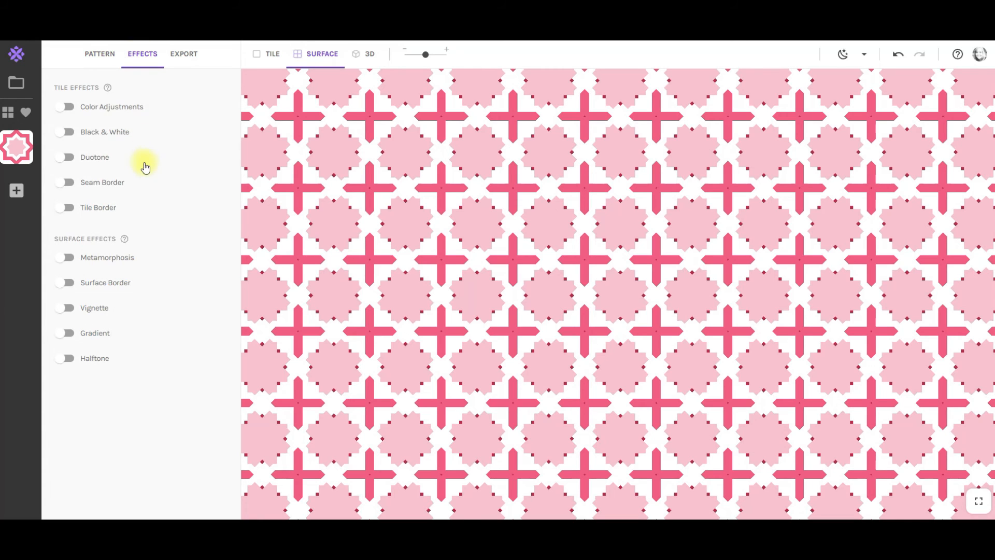
pyautogui.click(73, 107)
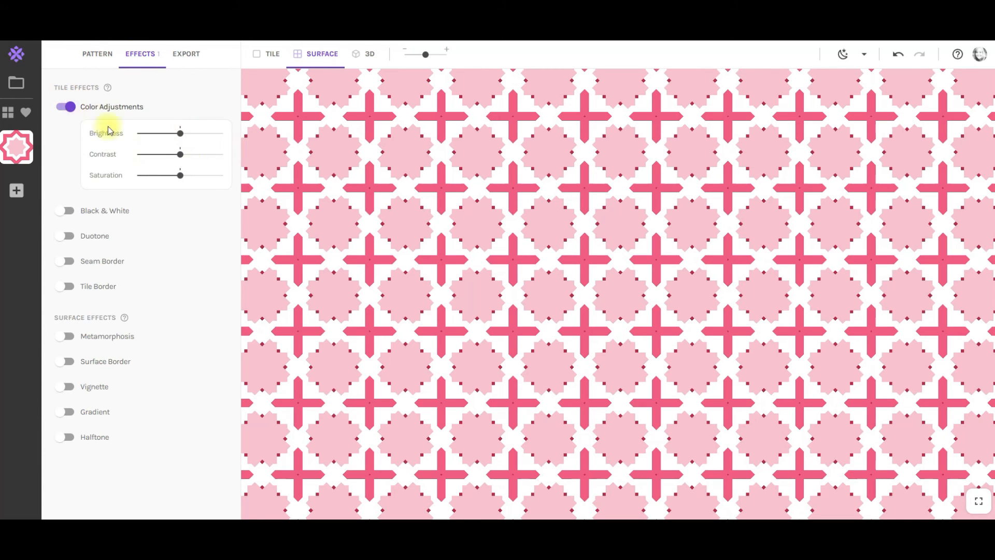
pyautogui.click(58, 110)
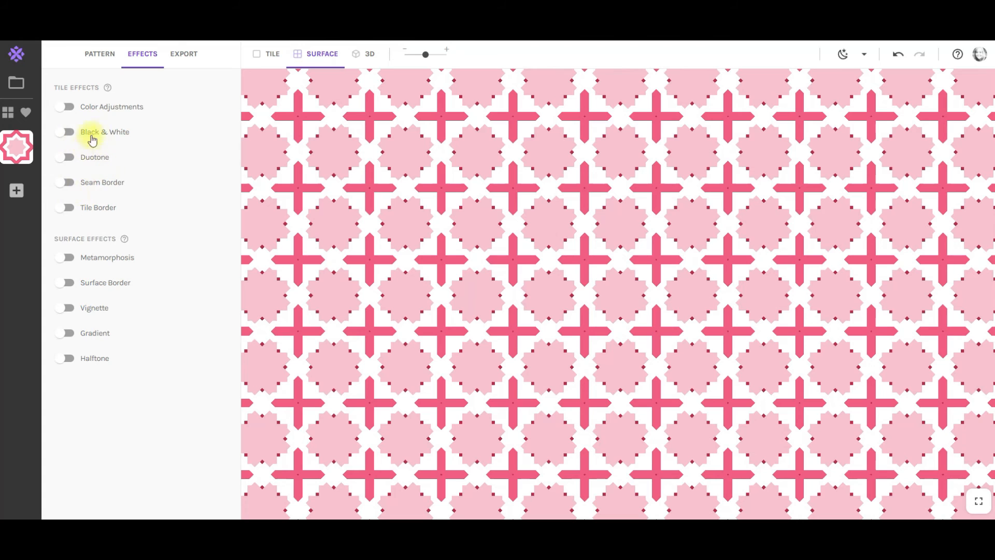
# Turn on the Metamorphosis effect and adjust its horizontal amount.
pyautogui.click(68, 258)
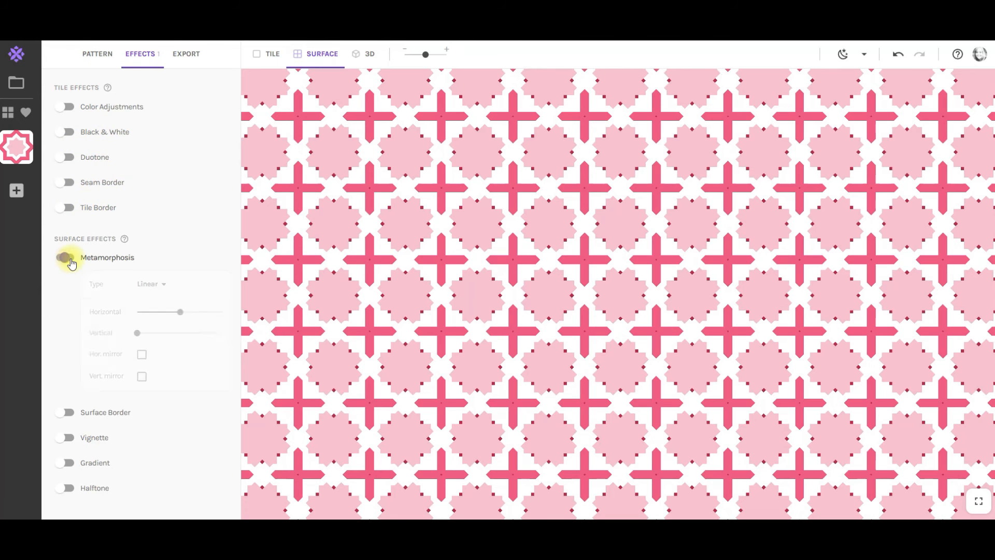
pyautogui.moveTo(174, 317); pyautogui.dragTo(175, 312)
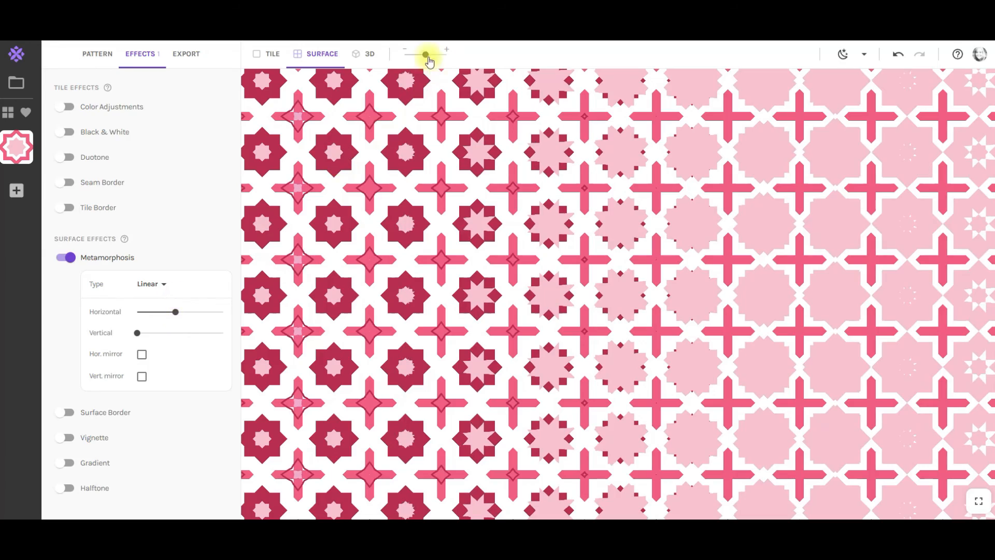
pyautogui.moveTo(422, 57); pyautogui.dragTo(409, 58)
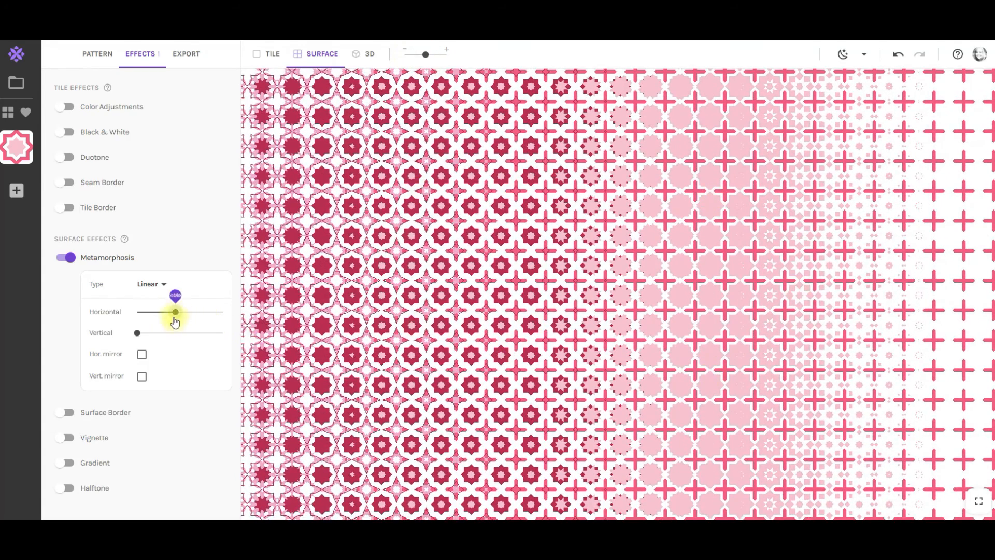
pyautogui.moveTo(174, 320); pyautogui.dragTo(169, 320)
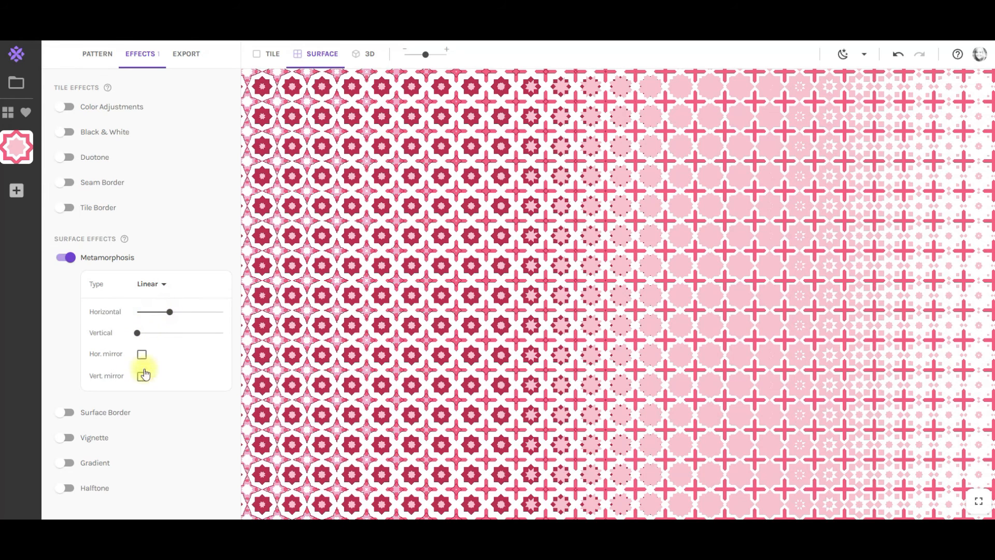
# Toggle Surface Border on and off and switch off Metamorphosis.
pyautogui.click(70, 413)
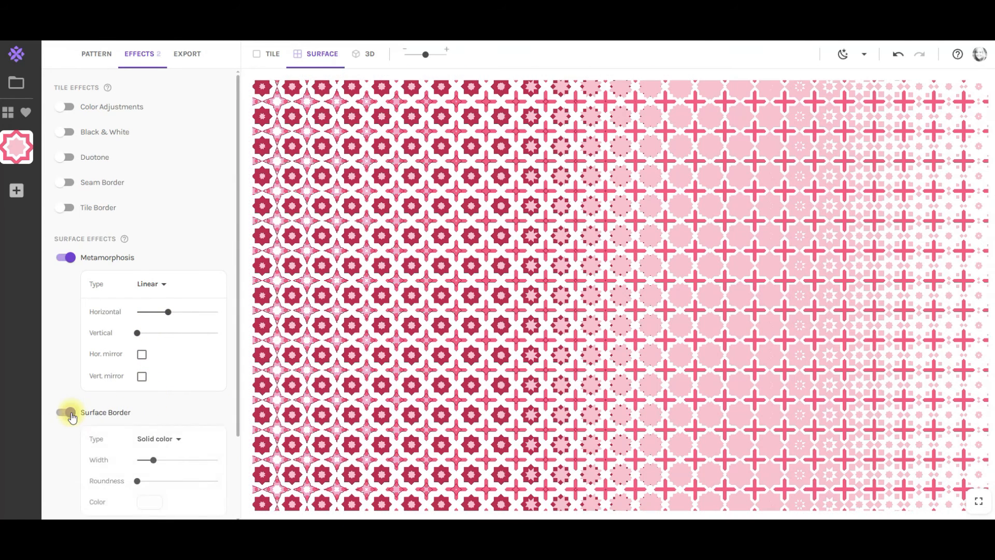
pyautogui.click(63, 418)
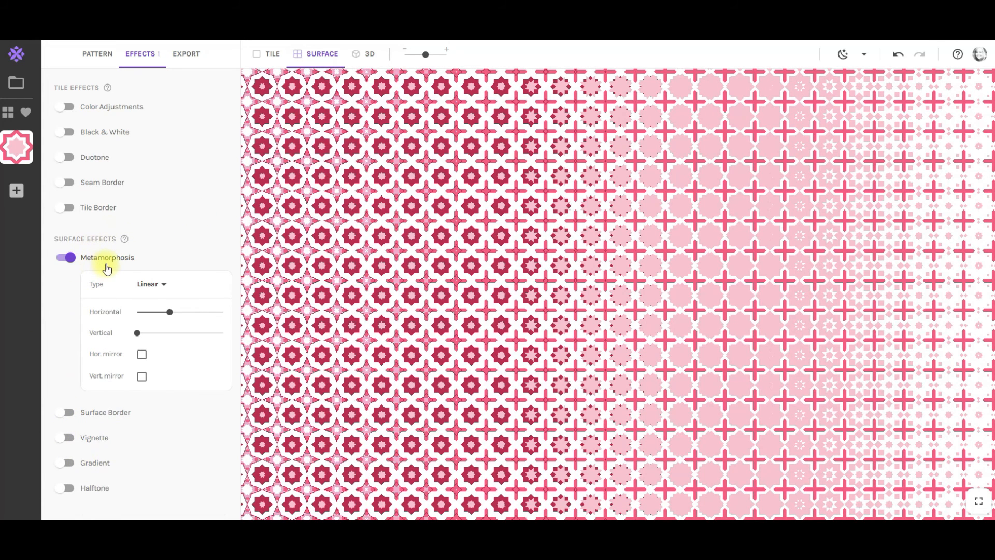
pyautogui.click(62, 259)
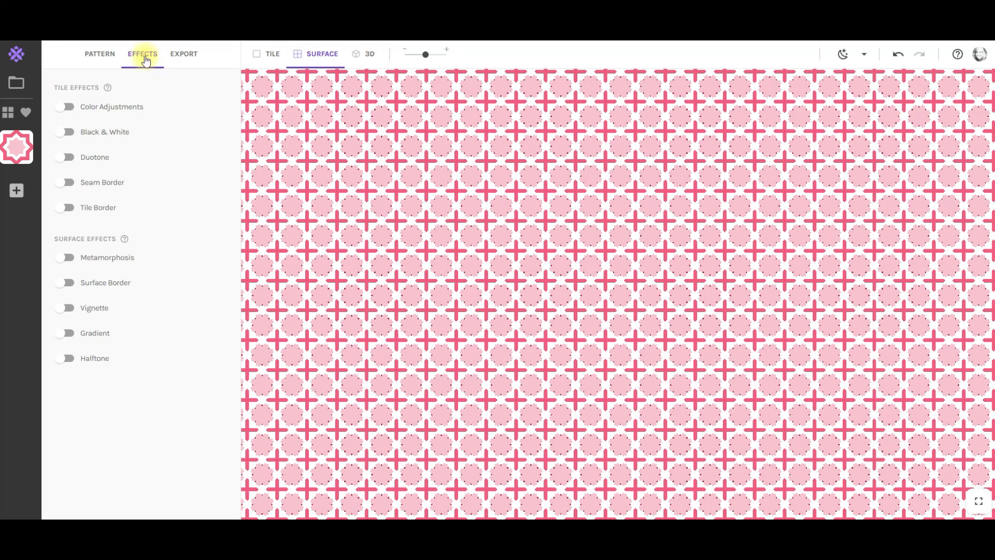
# Move and shrink the selection frame over the squiggle and line on the source image.
pyautogui.click(100, 53)
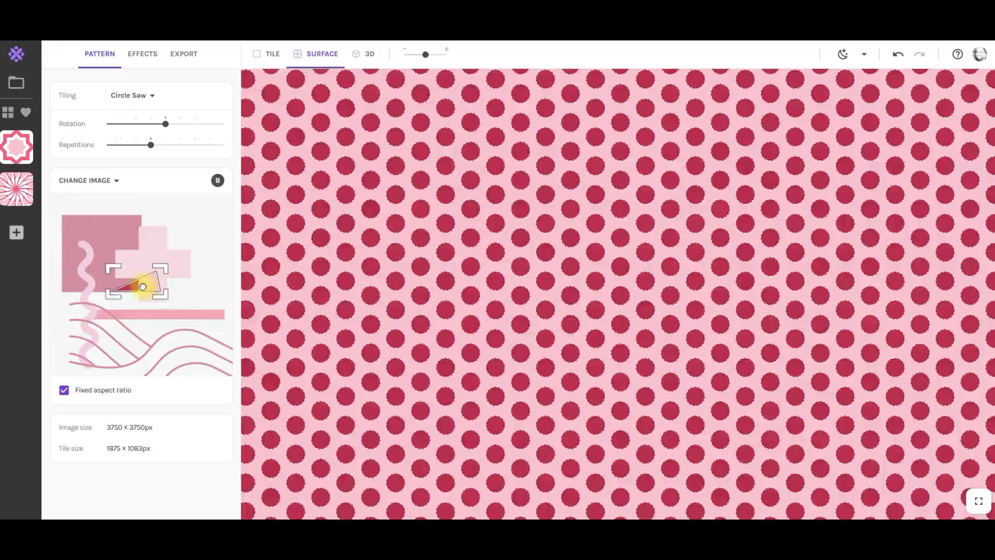
pyautogui.moveTo(143, 286); pyautogui.dragTo(73, 238)
pyautogui.moveTo(80, 338); pyautogui.dragTo(101, 344)
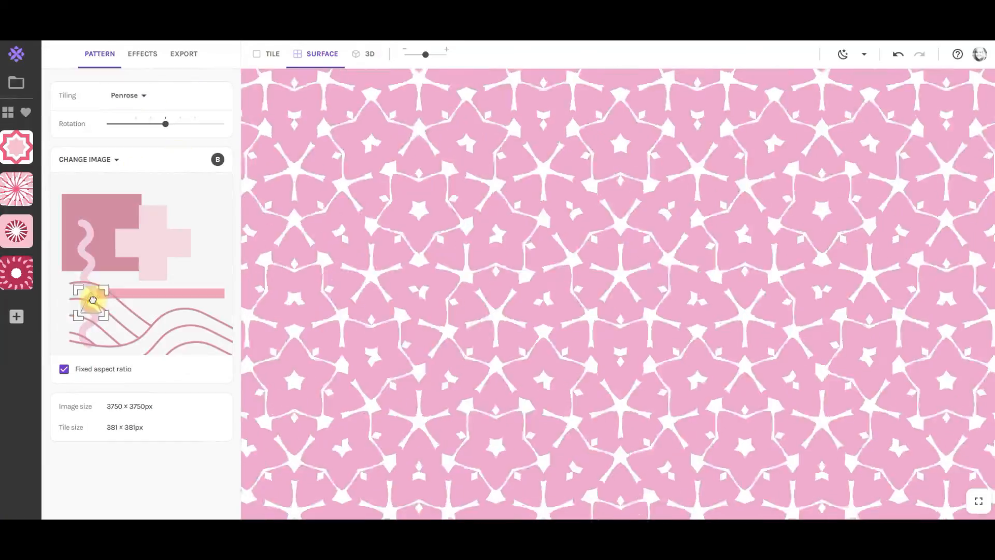
pyautogui.moveTo(92, 300); pyautogui.dragTo(111, 295)
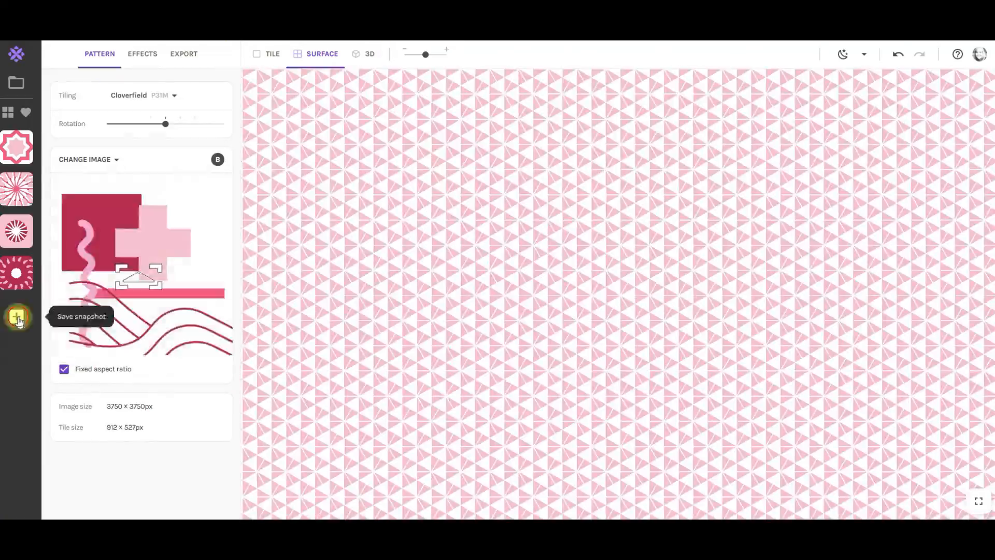
# Save a snapshot and move the selection frame left onto the squiggle.
pyautogui.click(18, 322)
pyautogui.moveTo(138, 277); pyautogui.dragTo(44, 291)
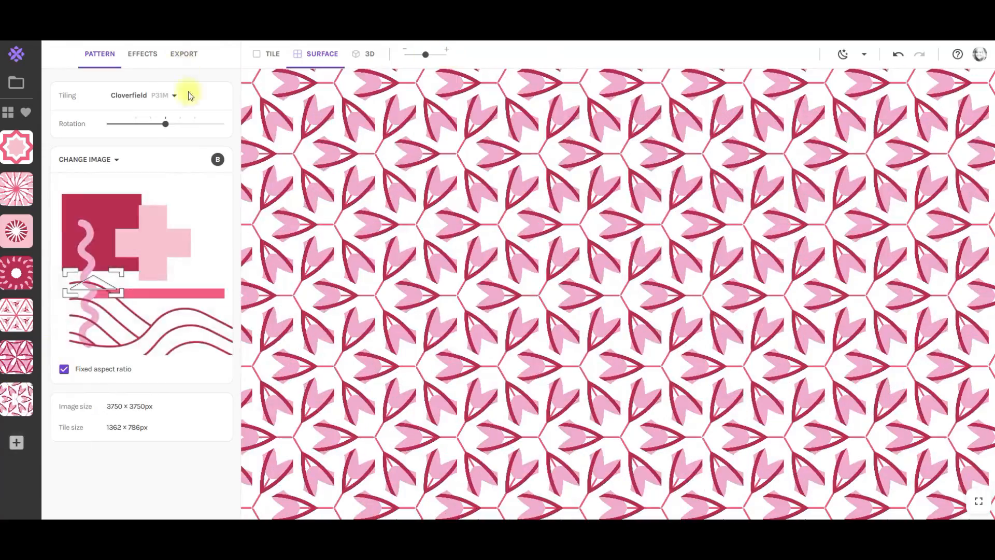
# Switch the tiling to a seamless option and drag the selection frame upward.
pyautogui.click(179, 94)
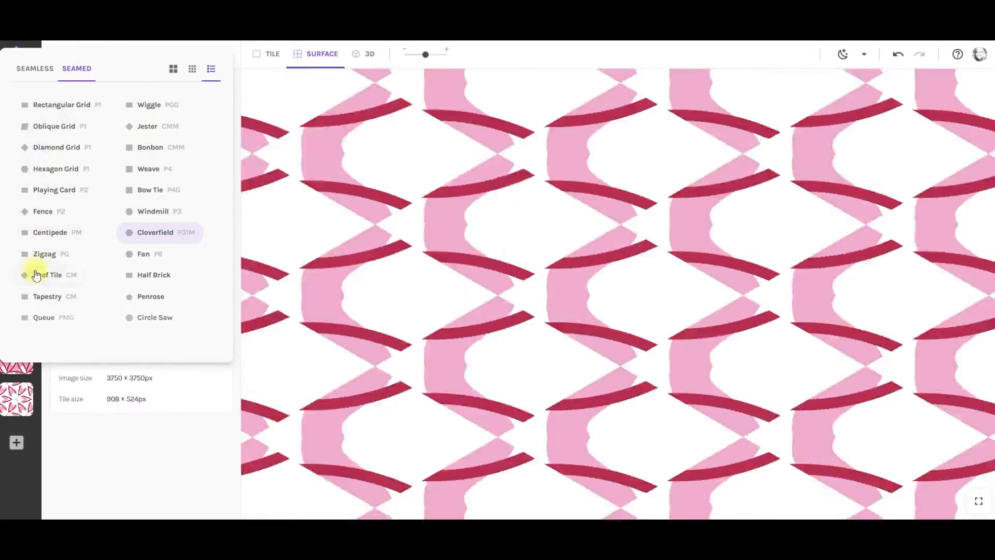
pyautogui.click(35, 69)
pyautogui.click(45, 104)
pyautogui.moveTo(134, 316)
pyautogui.mouseDown()
pyautogui.moveTo(151, 332)
pyautogui.moveTo(80, 267)
pyautogui.moveTo(82, 238)
pyautogui.moveTo(151, 220)
pyautogui.moveTo(160, 275)
pyautogui.moveTo(201, 352)
pyautogui.moveTo(133, 328)
pyautogui.moveTo(85, 262)
pyautogui.moveTo(75, 231)
pyautogui.moveTo(129, 213)
pyautogui.moveTo(124, 222)
pyautogui.mouseUp()
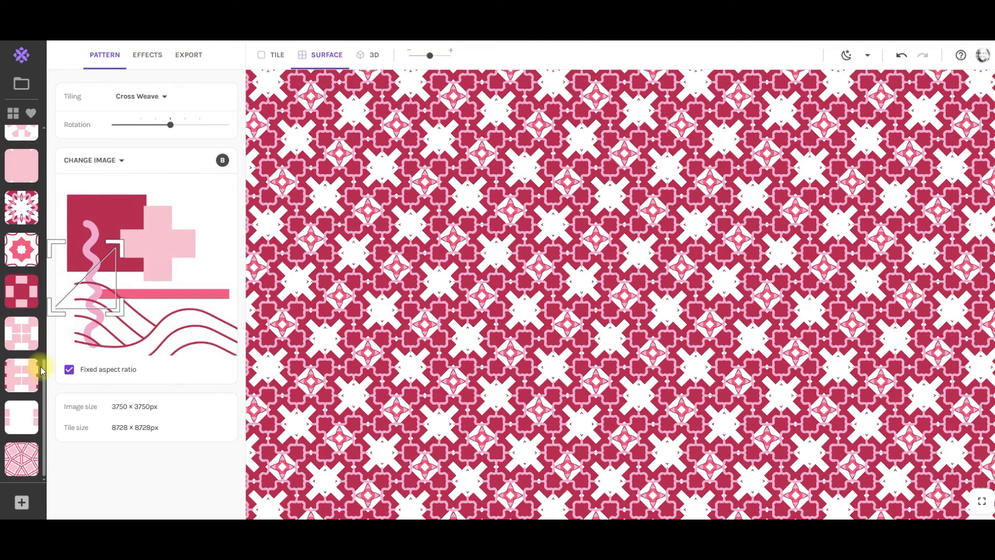
# Open the first saved Octagon snapshot.
pyautogui.scroll(10, 32, 233)
pyautogui.click(21, 144)
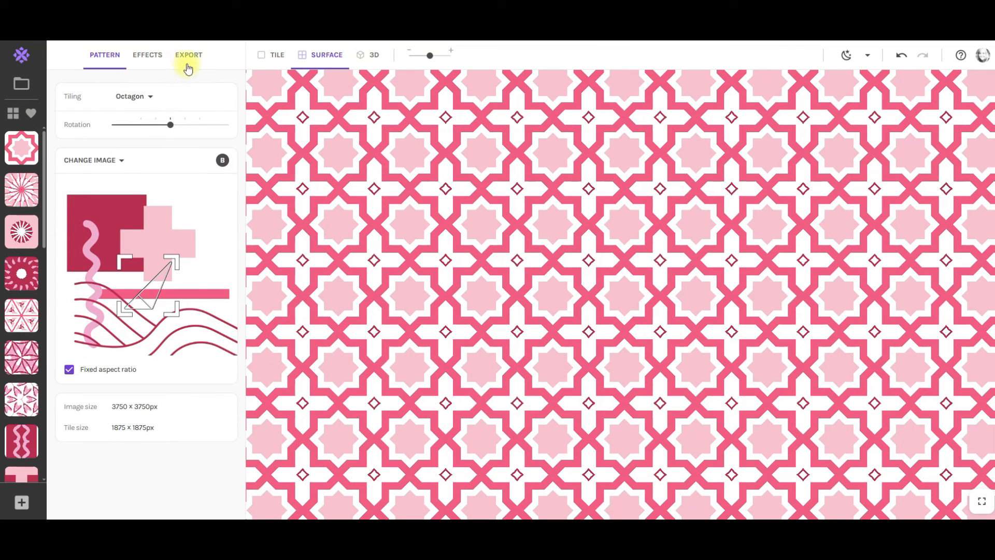
# Open the export settings and choose a custom size measured in inches.
pyautogui.click(187, 58)
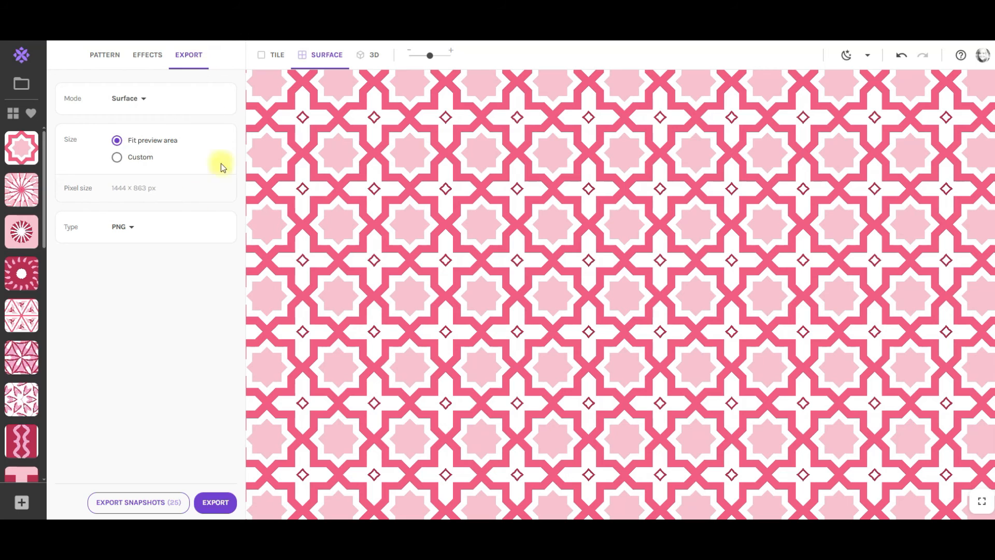
pyautogui.click(118, 157)
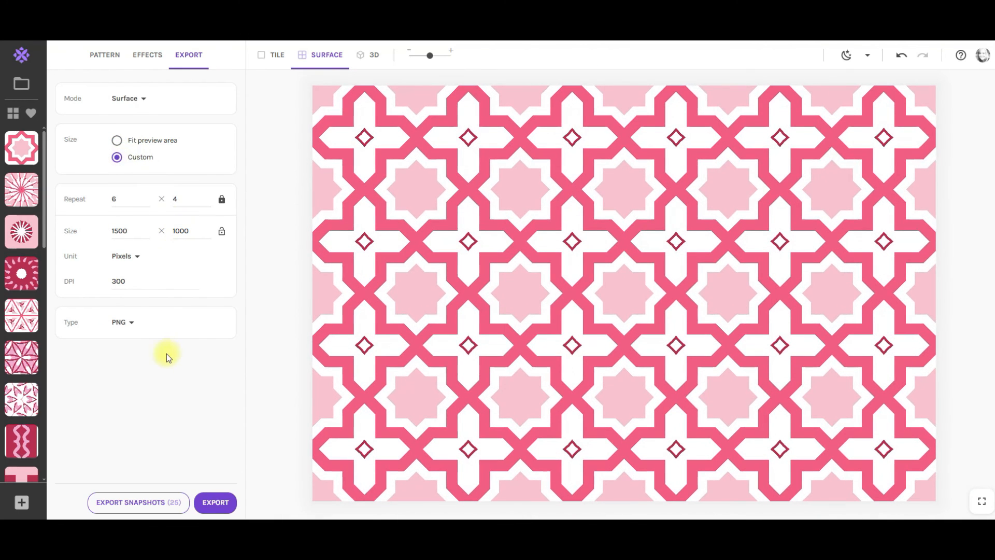
pyautogui.click(124, 257)
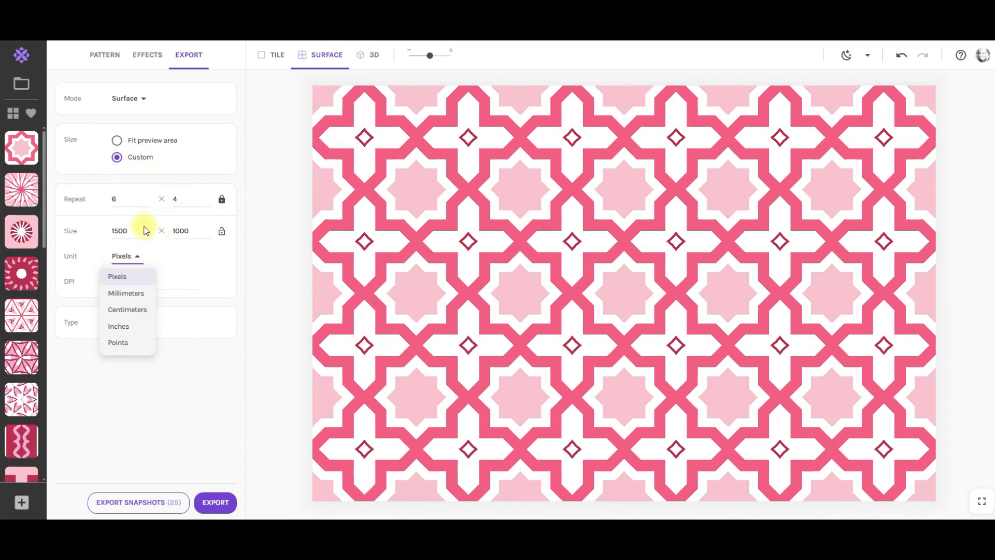
pyautogui.click(123, 327)
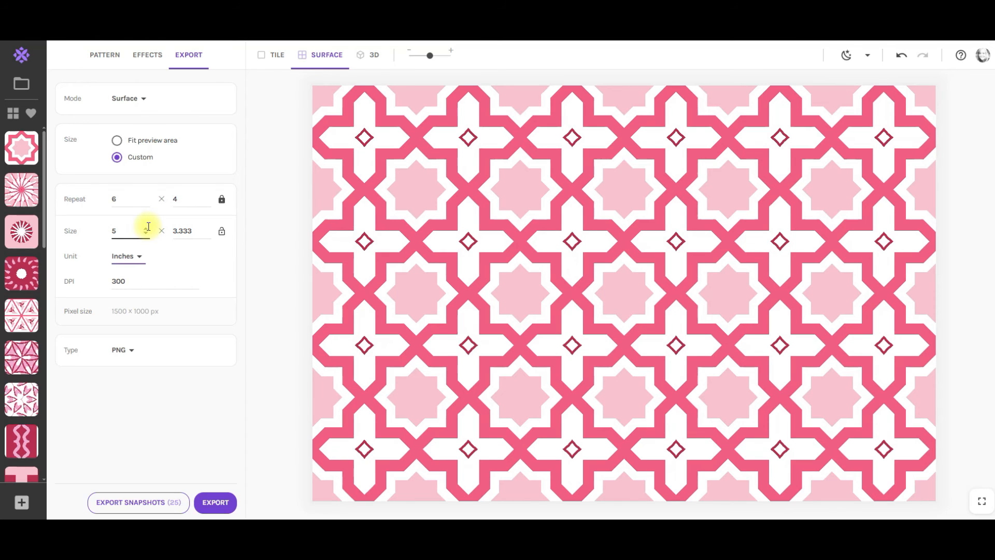
# Set the export size to 8.5 × 11 inches at 300 DPI.
pyautogui.press('space')
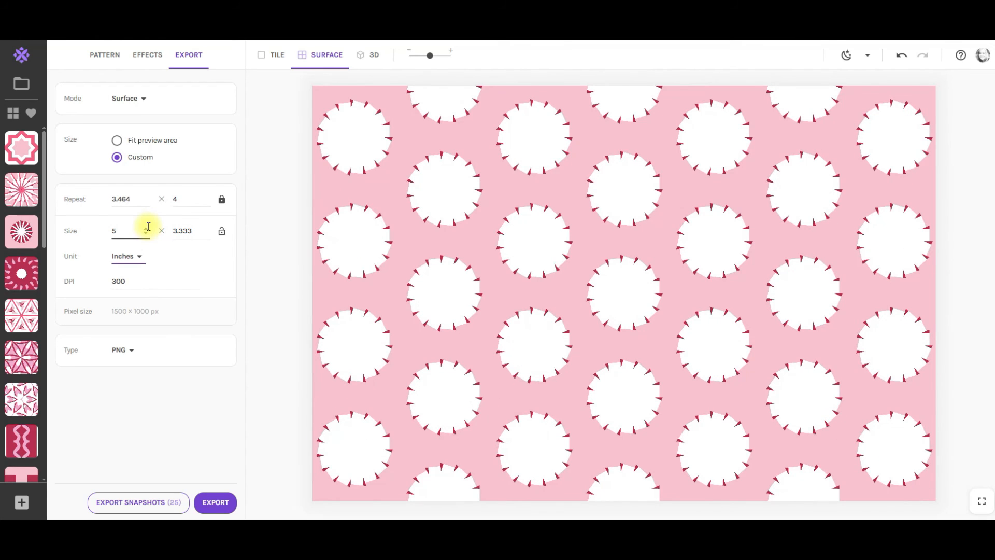
pyautogui.click(118, 231)
pyautogui.moveTo(123, 232); pyautogui.dragTo(106, 236)
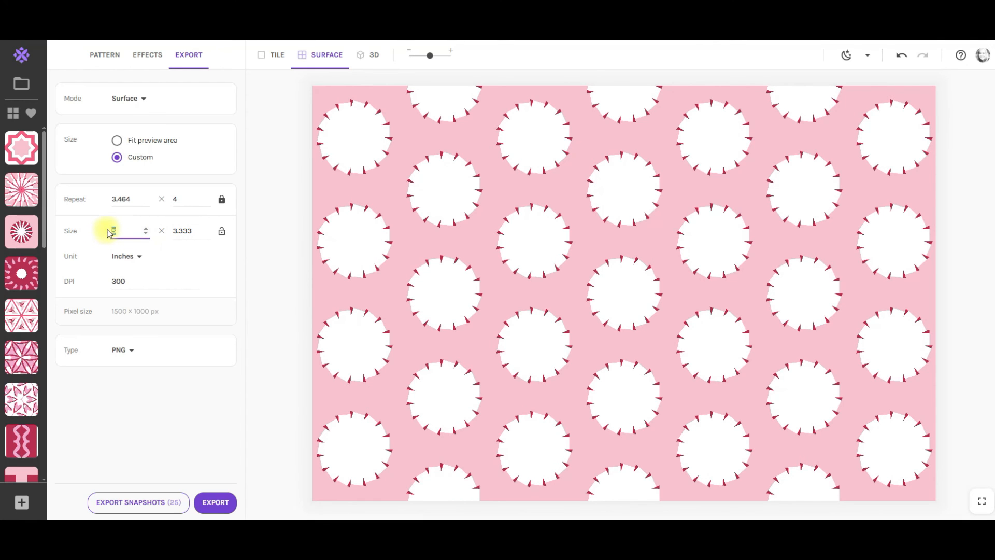
pyautogui.write('8.5')
pyautogui.moveTo(198, 229); pyautogui.dragTo(167, 234)
pyautogui.write('11')
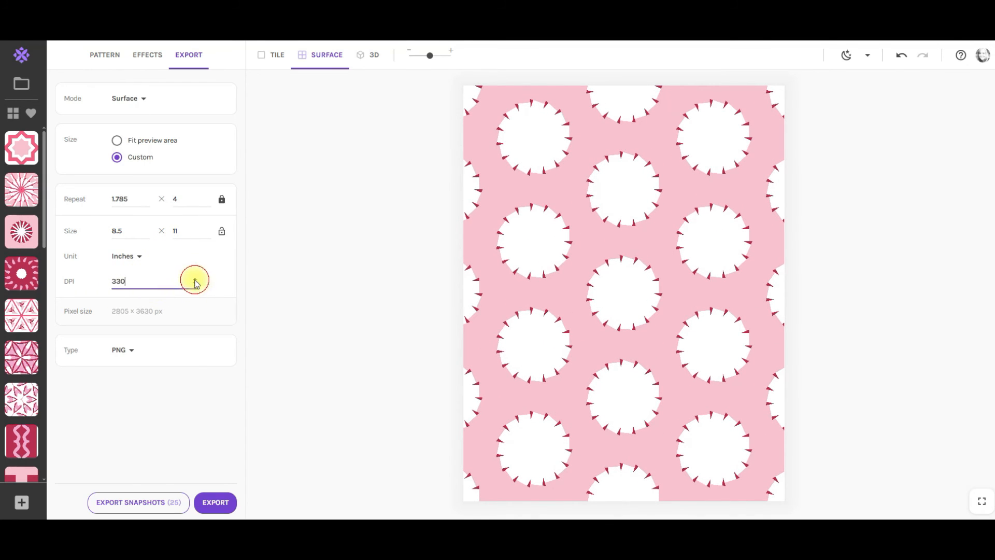
pyautogui.doubleClick(122, 281)
pyautogui.write('300')
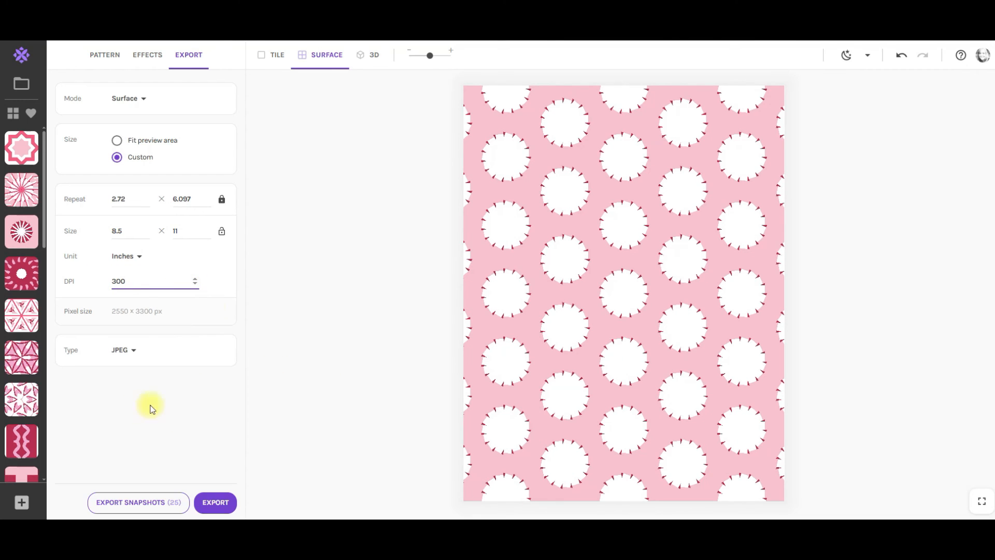
# Export the current pattern as a JPEG named love 24.
pyautogui.click(210, 499)
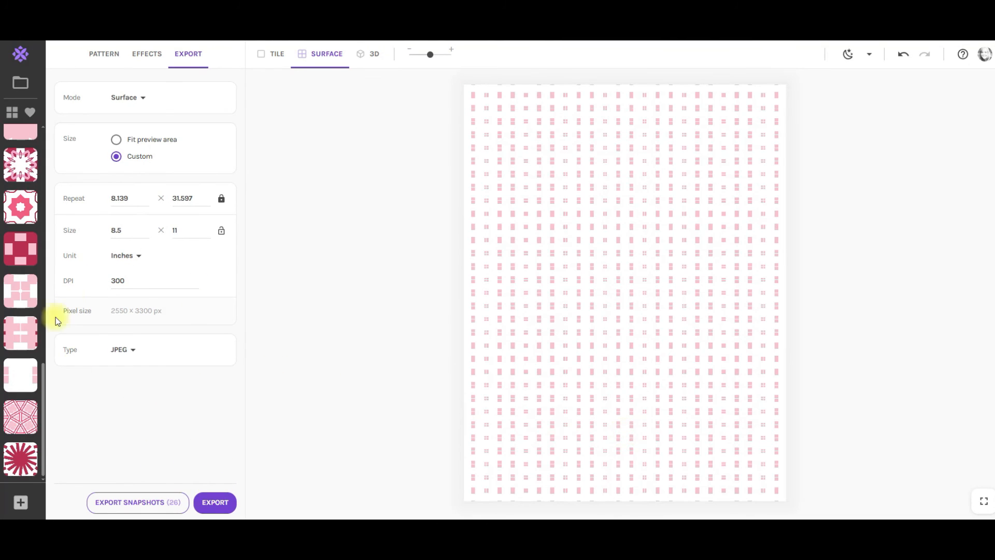
pyautogui.click(216, 505)
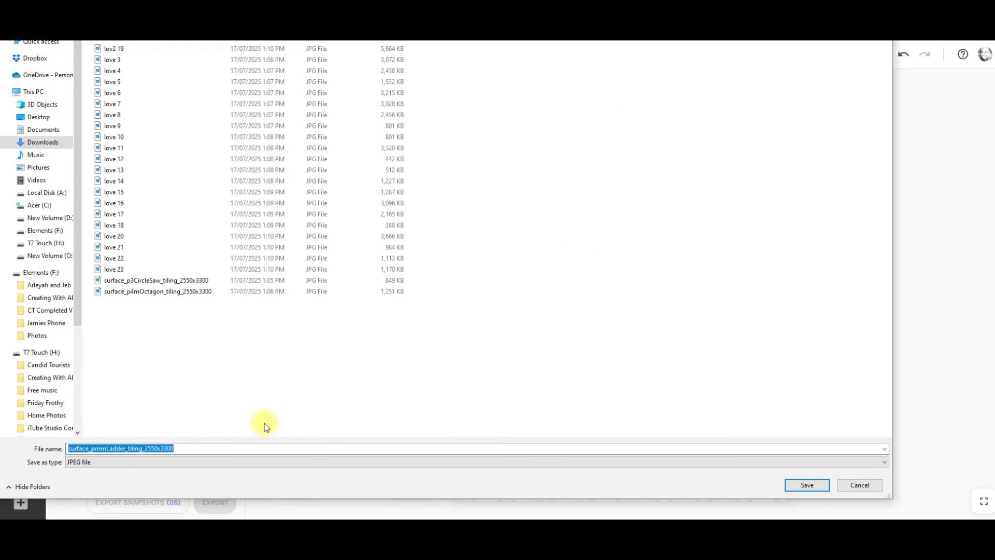
pyautogui.write('love')
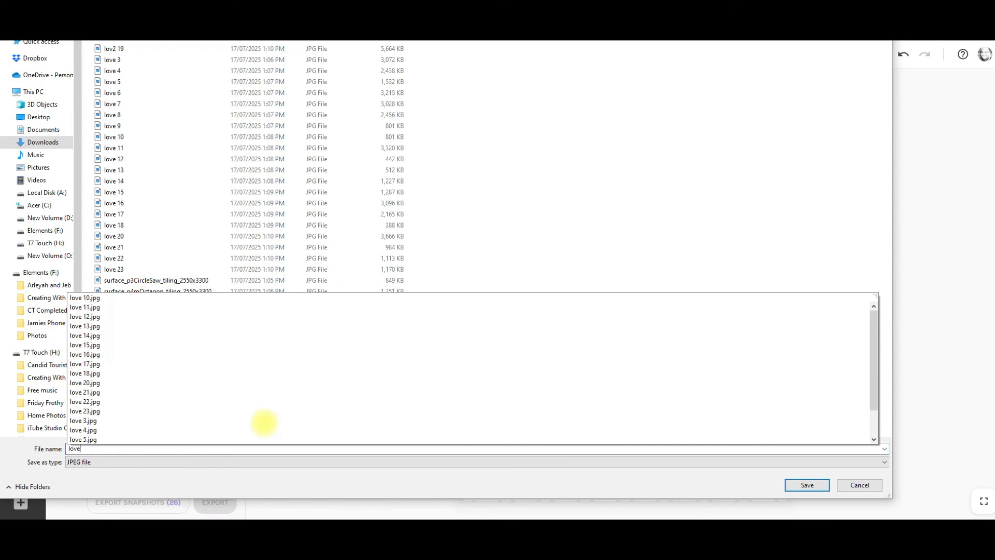
pyautogui.write(' 24')
pyautogui.click(807, 484)
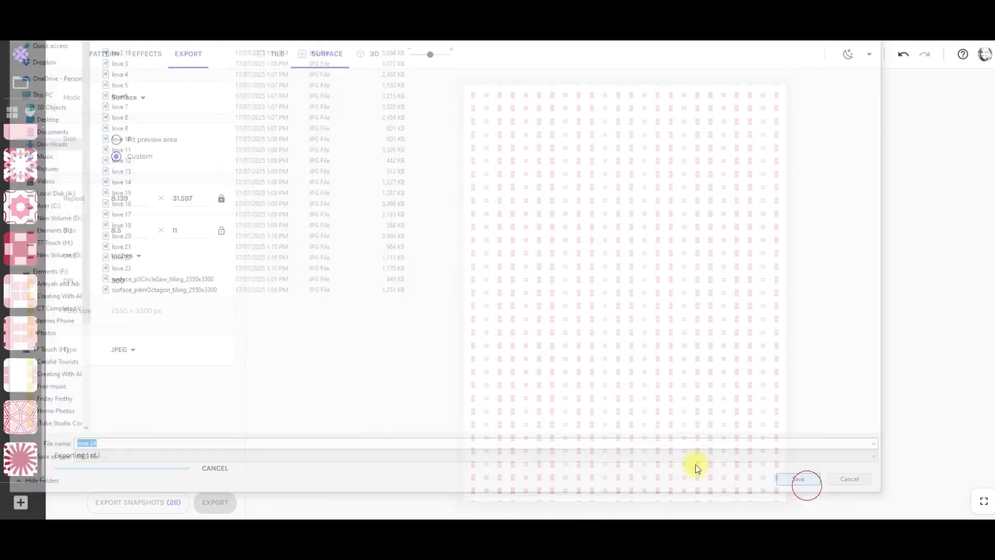
# Export the next pattern, saving it as love 25.
pyautogui.moveTo(430, 55); pyautogui.dragTo(450, 63)
pyautogui.click(210, 497)
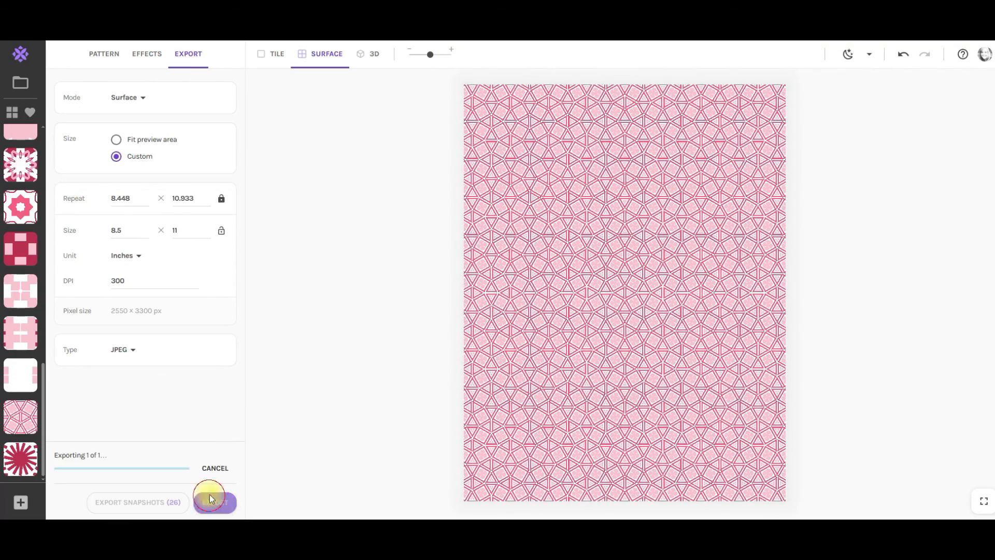
pyautogui.write('love 25')
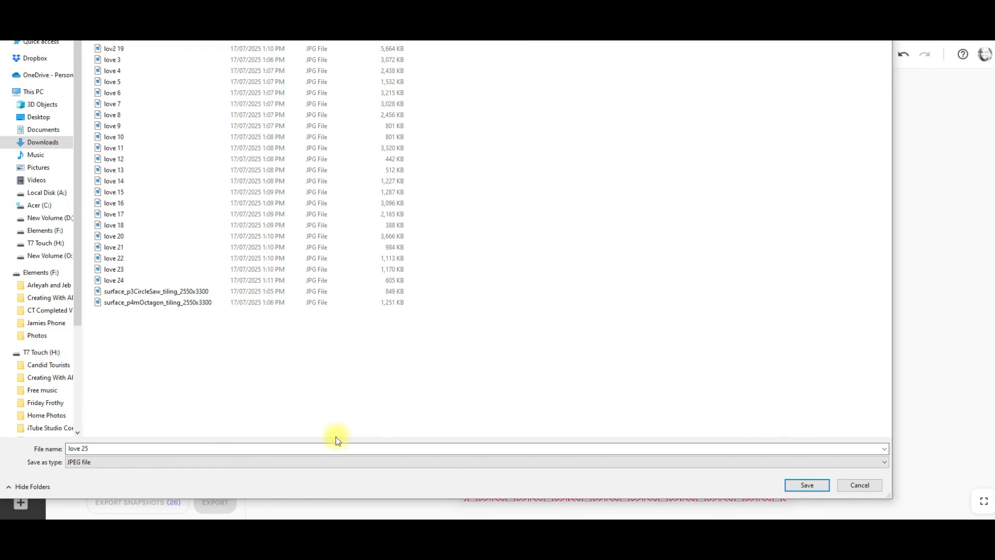
pyautogui.click(807, 485)
# Open the last saved snapshot and export it as love 26.
pyautogui.click(21, 459)
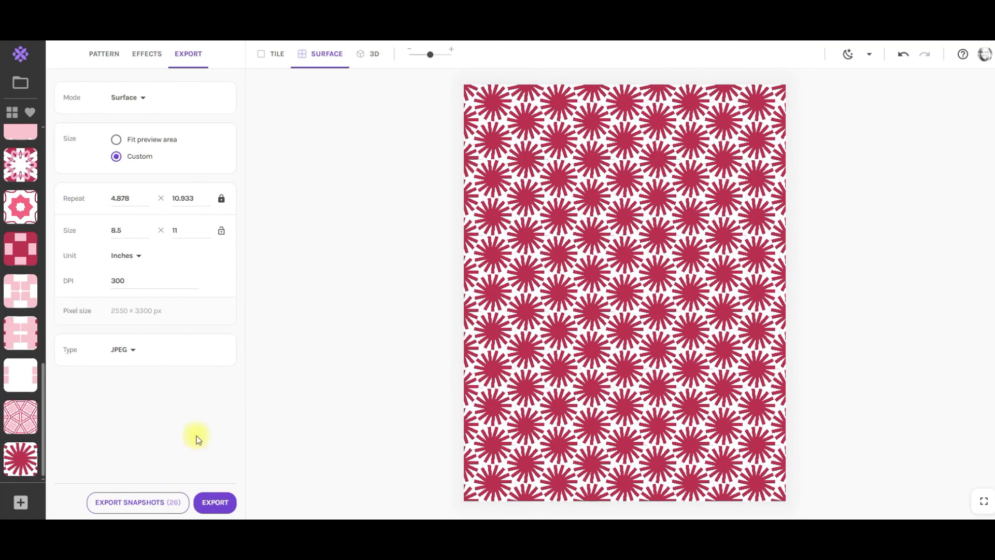
pyautogui.click(214, 502)
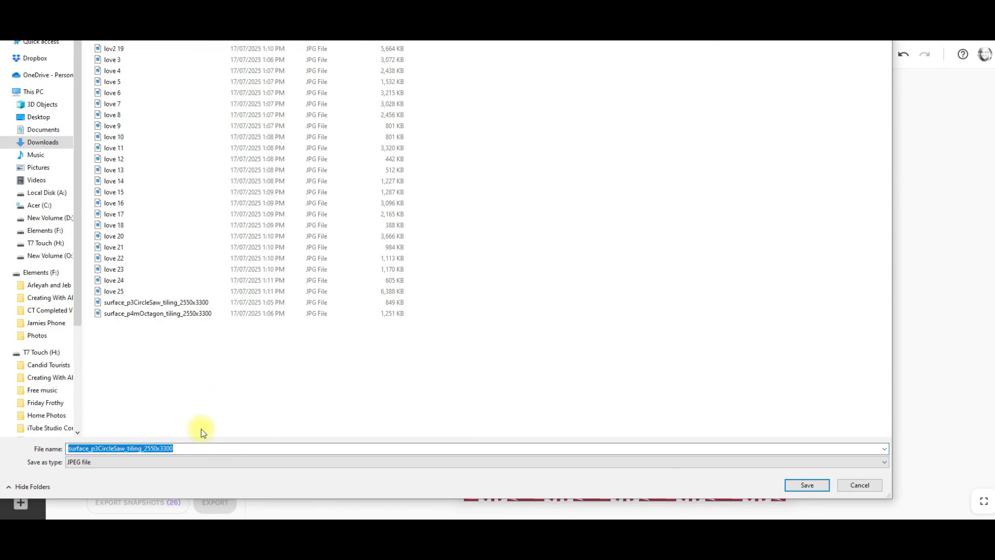
pyautogui.write('love 26')
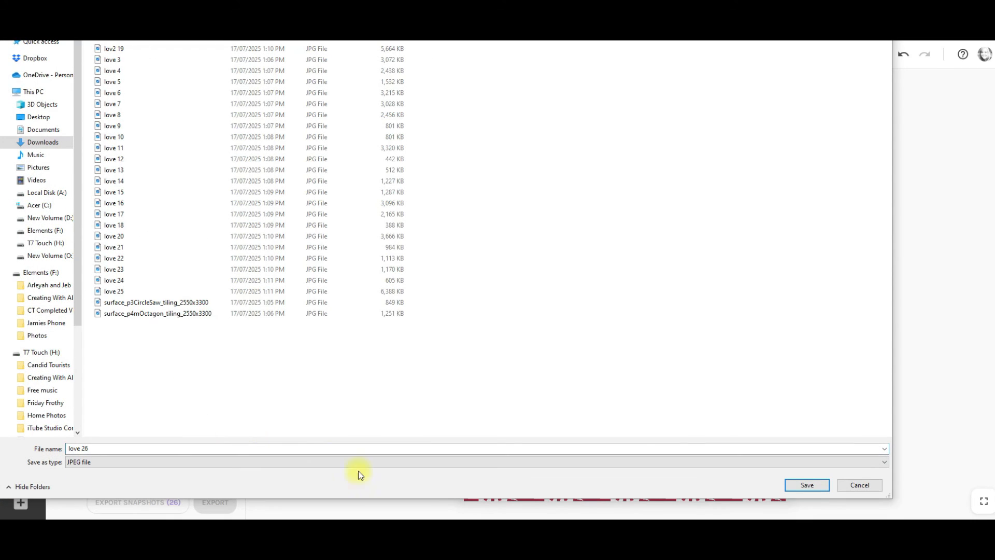
pyautogui.click(806, 486)
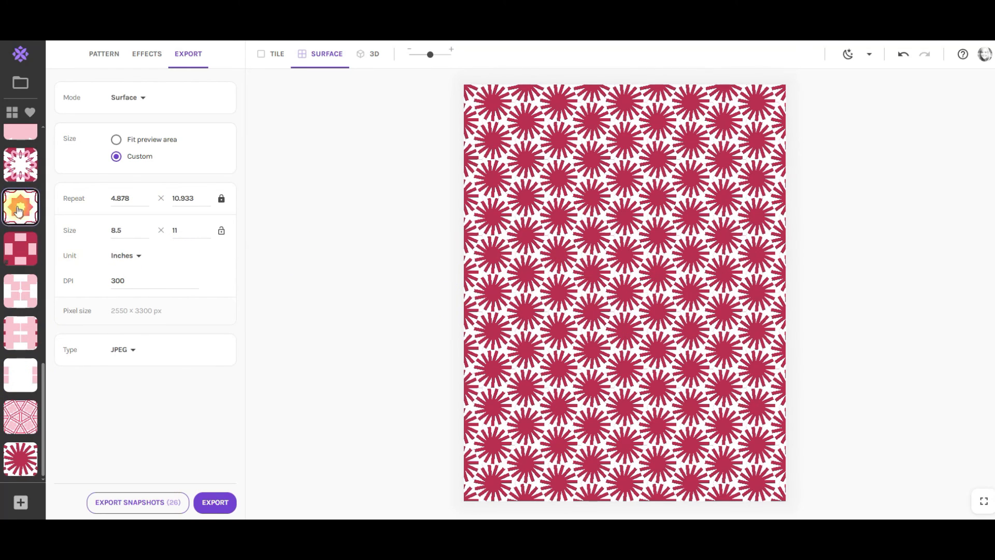
# Browse through the saved snapshots to preview each pattern.
pyautogui.click(19, 166)
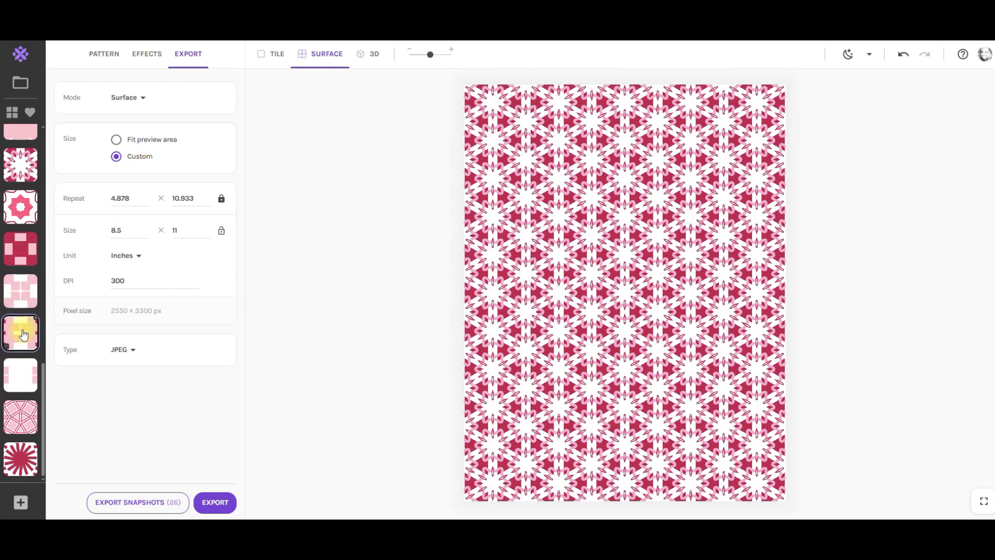
pyautogui.click(18, 294)
pyautogui.click(11, 380)
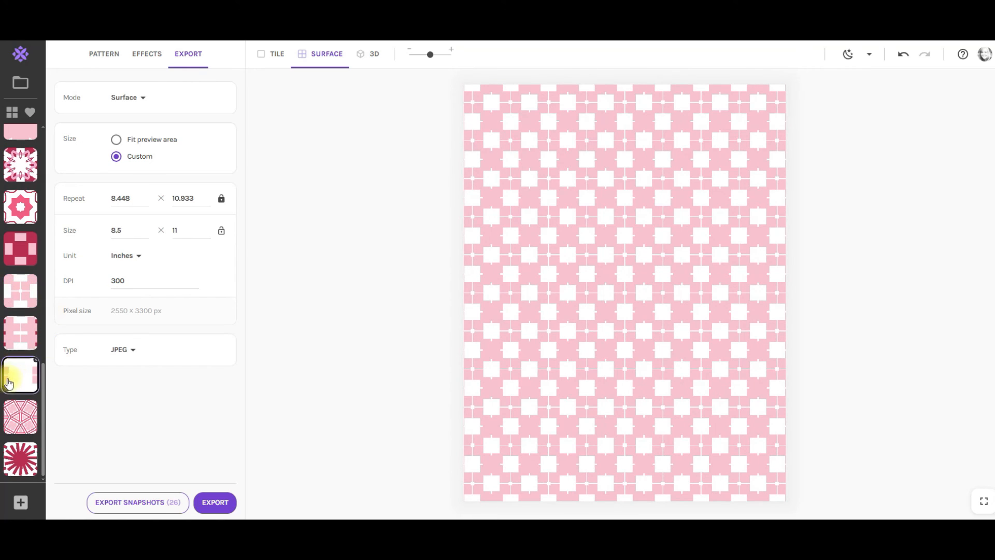
pyautogui.scroll(3, 16, 383)
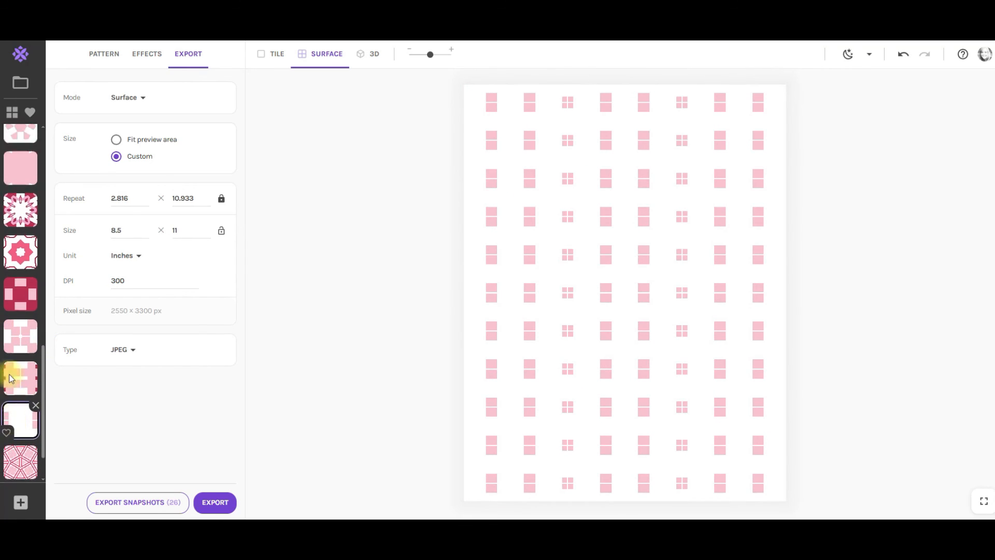
pyautogui.click(19, 228)
pyautogui.scroll(3, 20, 290)
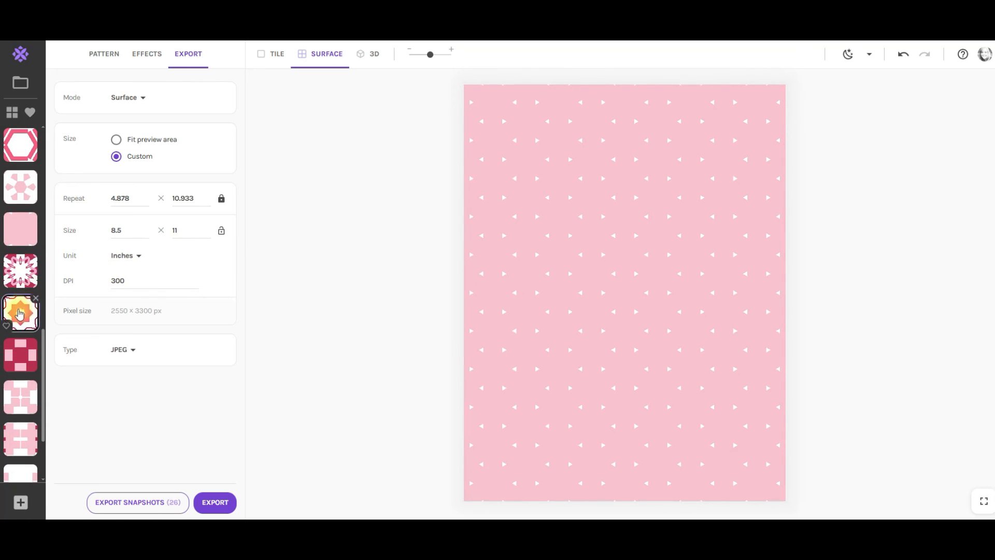
pyautogui.click(19, 250)
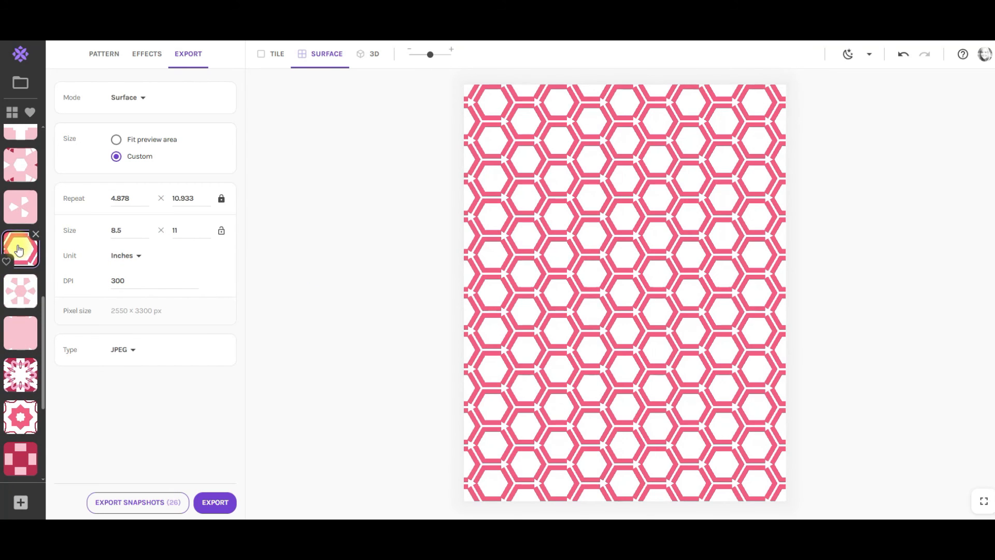
pyautogui.click(15, 209)
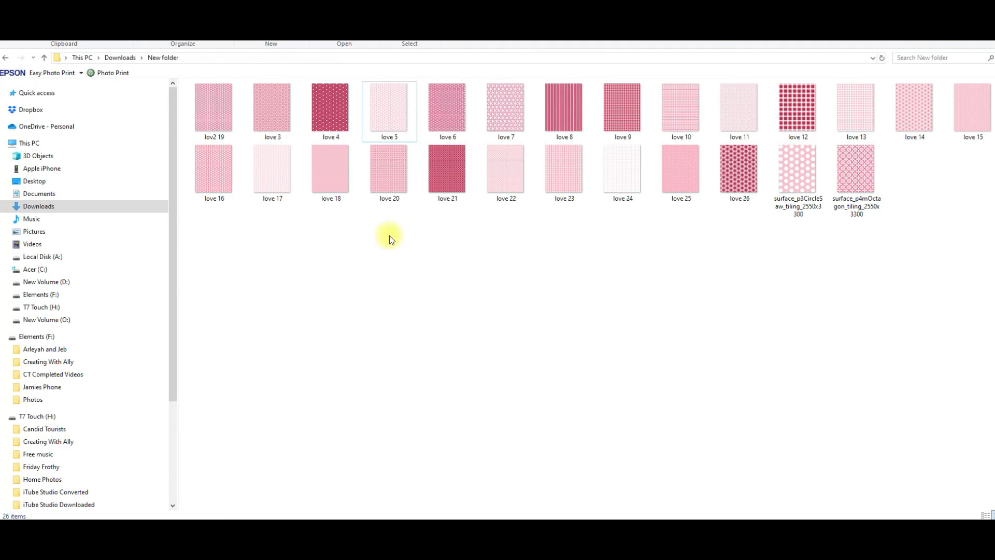
# Rename the two surface tiling files in the download folder as love 1 and love 2.
pyautogui.click(811, 213)
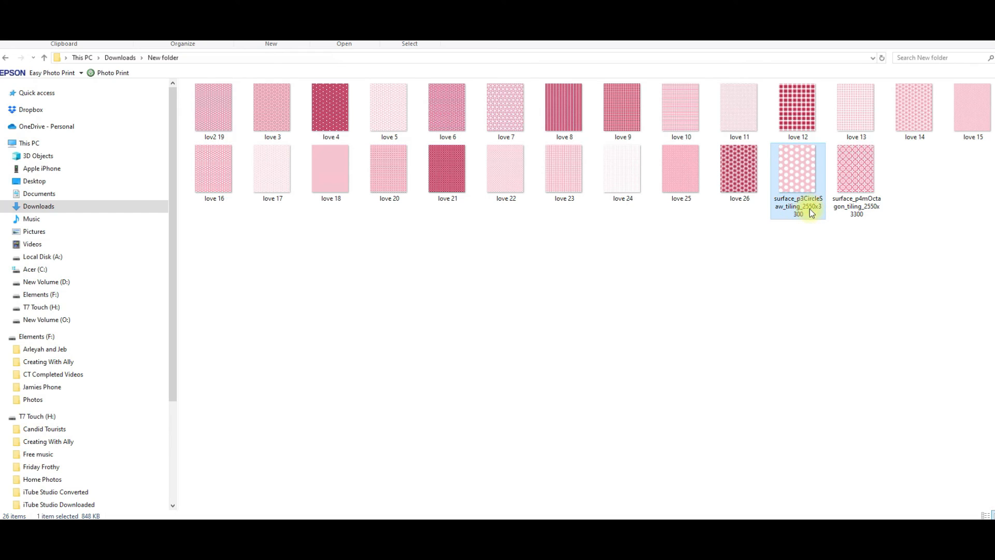
pyautogui.click(811, 213)
pyautogui.write('love 1')
pyautogui.click(861, 208)
pyautogui.click(862, 212)
pyautogui.write('love 2')
pyautogui.click(700, 280)
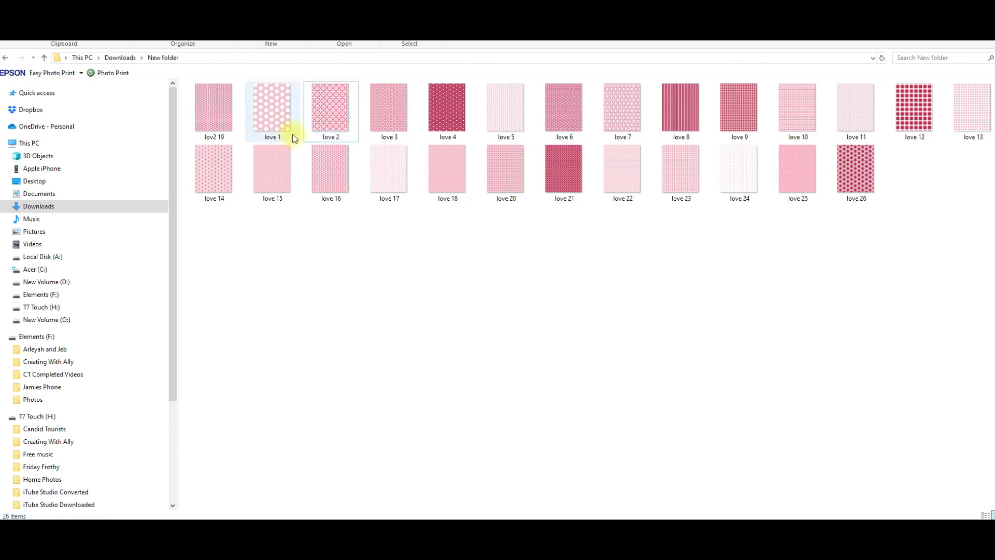
# Return to the pattern settings and move and enlarge the selection frame over the squiggle and pink line.
pyautogui.click(326, 131)
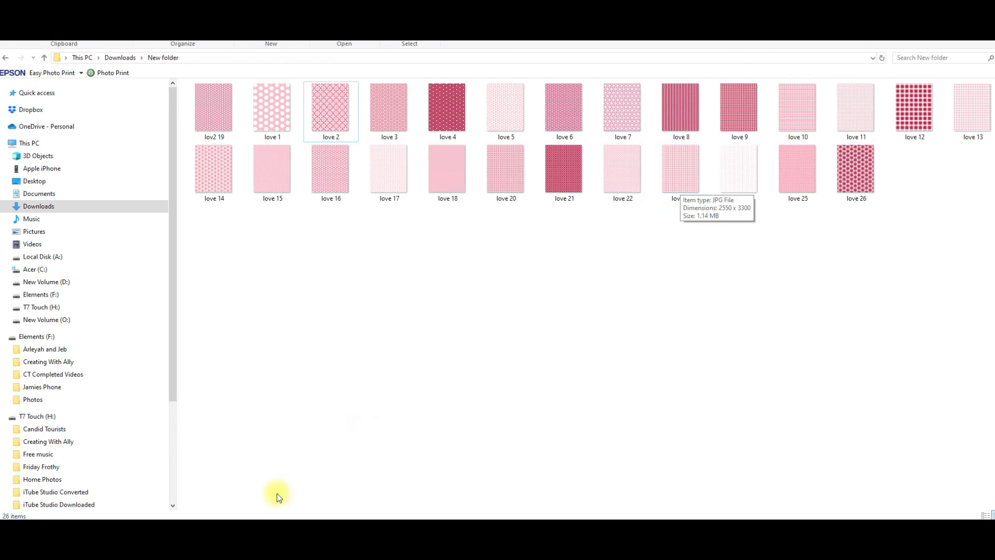
pyautogui.click(231, 529)
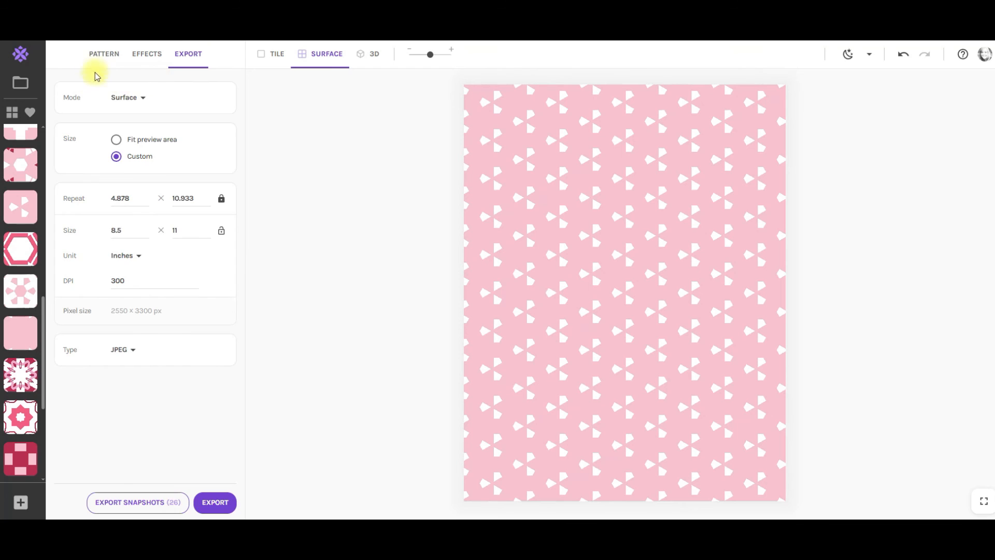
pyautogui.click(99, 55)
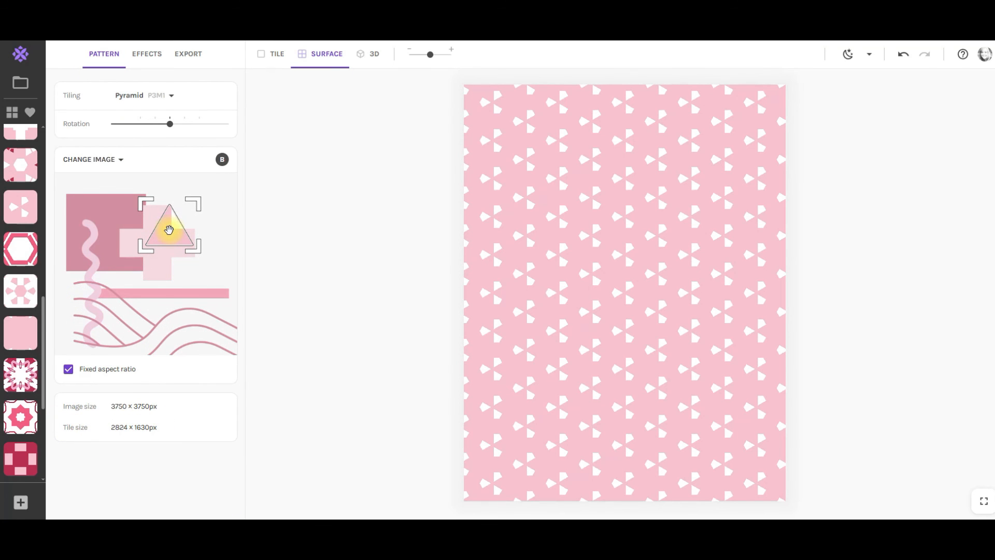
pyautogui.moveTo(169, 230); pyautogui.dragTo(139, 251)
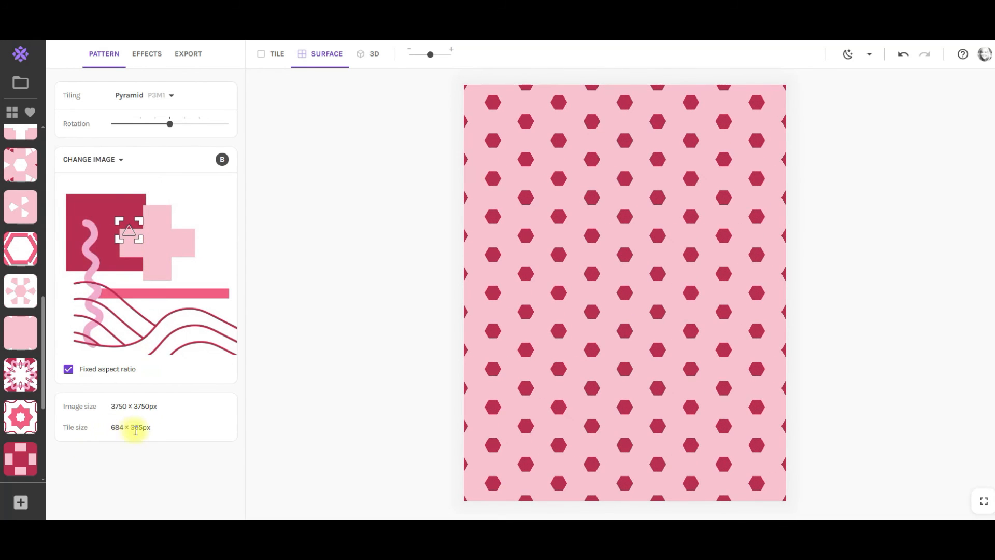
pyautogui.moveTo(127, 229); pyautogui.dragTo(109, 271)
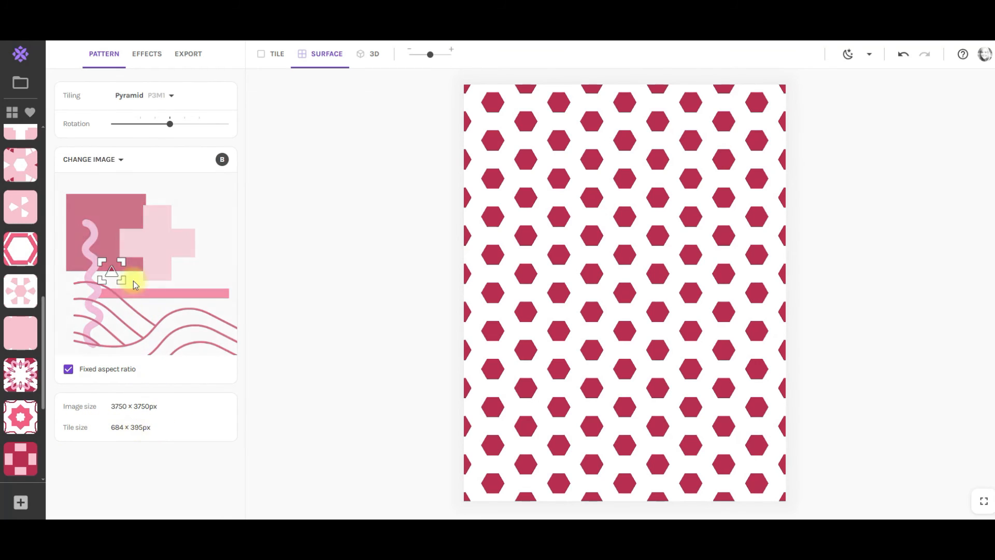
pyautogui.moveTo(120, 279); pyautogui.dragTo(145, 300)
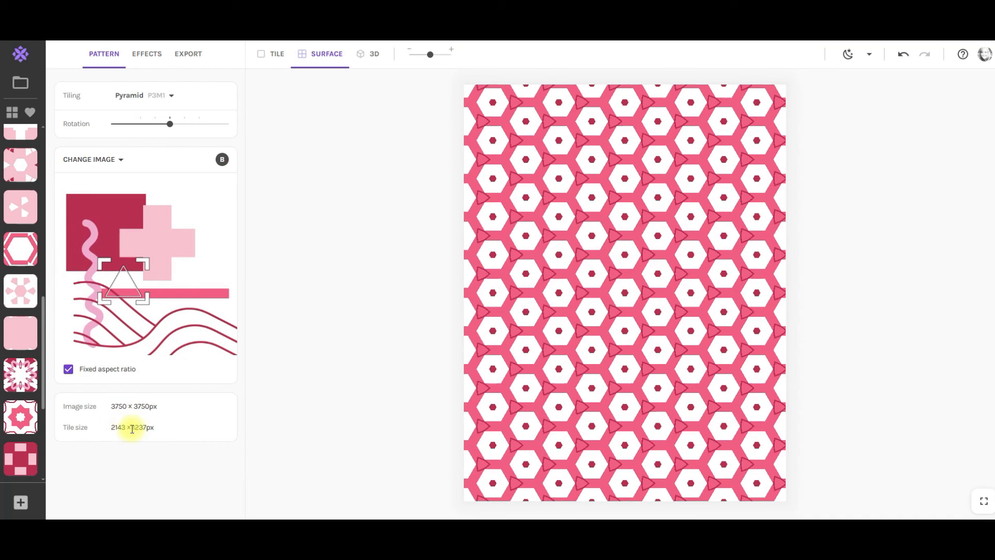
# Switch to the Canva design and delete the pattern images from both pages.
pyautogui.click(17, 500)
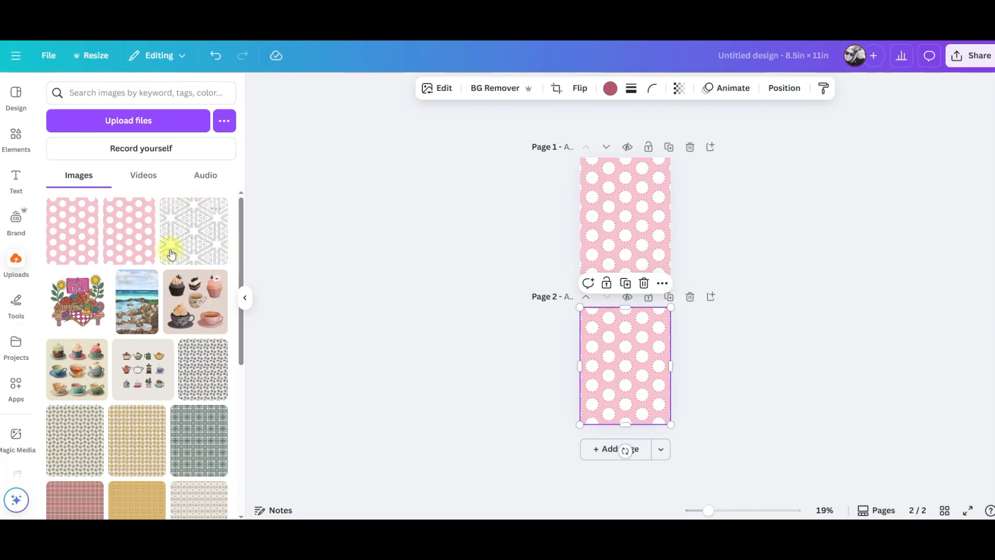
pyautogui.click(618, 215)
pyautogui.press('Delete')
pyautogui.click(620, 337)
pyautogui.press('Delete')
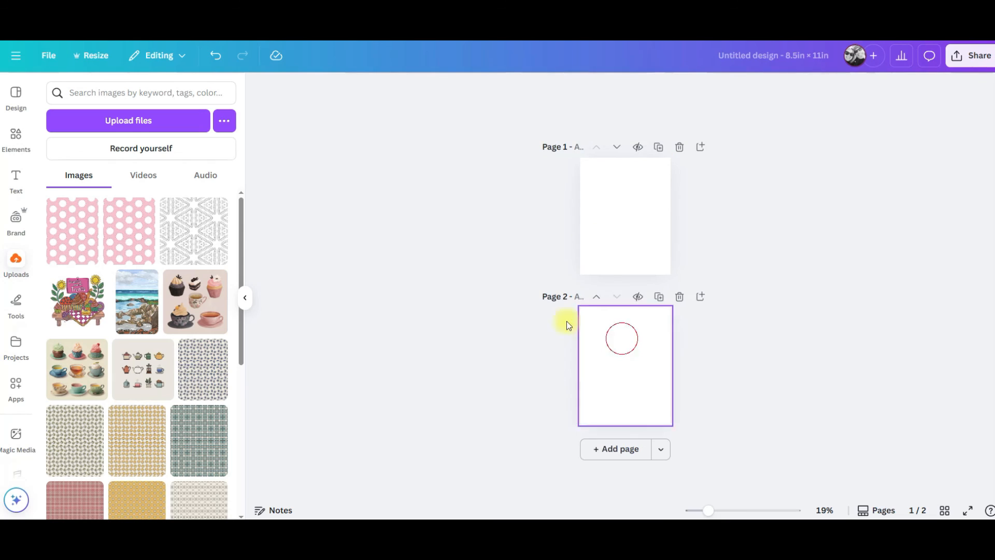
# Select the two old pink polka-dot pattern images in the uploads and move them to trash.
pyautogui.click(114, 208)
pyautogui.click(62, 209)
pyautogui.click(163, 489)
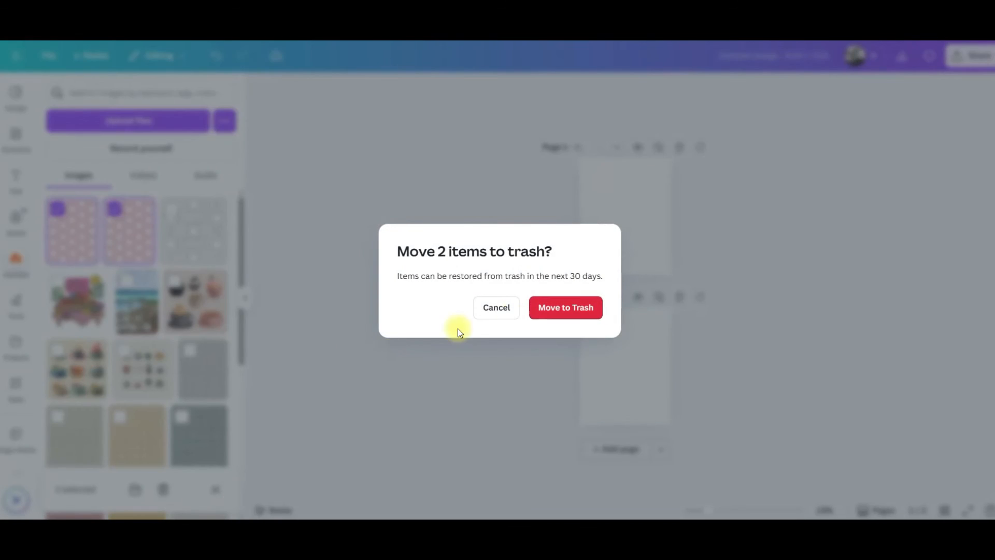
pyautogui.click(574, 311)
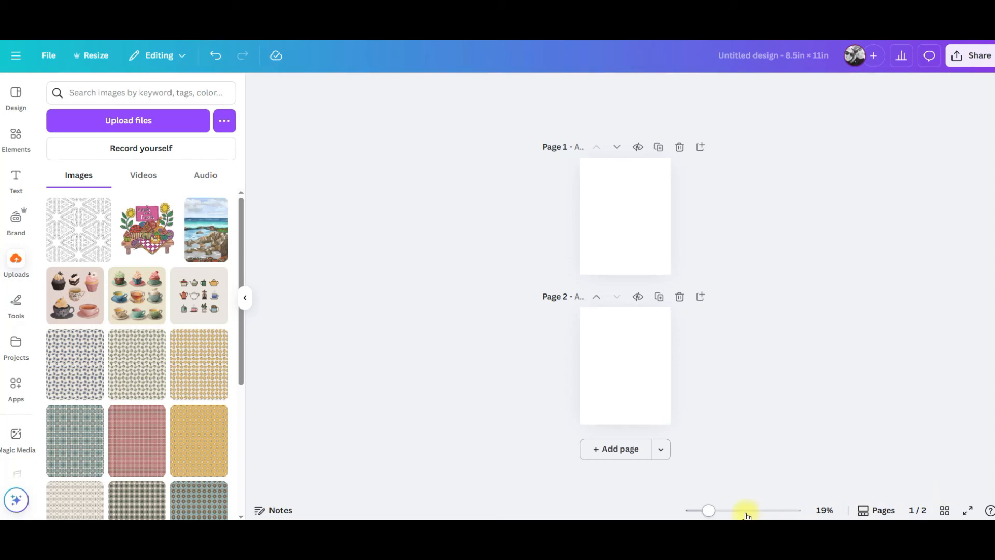
# Add blank pages to the design until it has 25 pages.
pyautogui.moveTo(711, 512); pyautogui.dragTo(722, 511)
pyautogui.scroll(2, 764, 368)
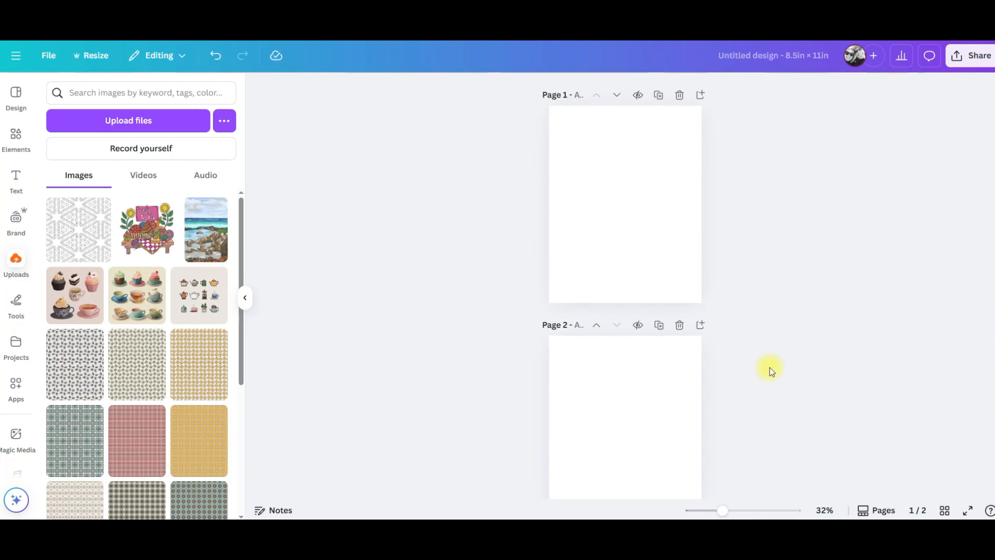
pyautogui.click(699, 119)
pyautogui.click(700, 117)
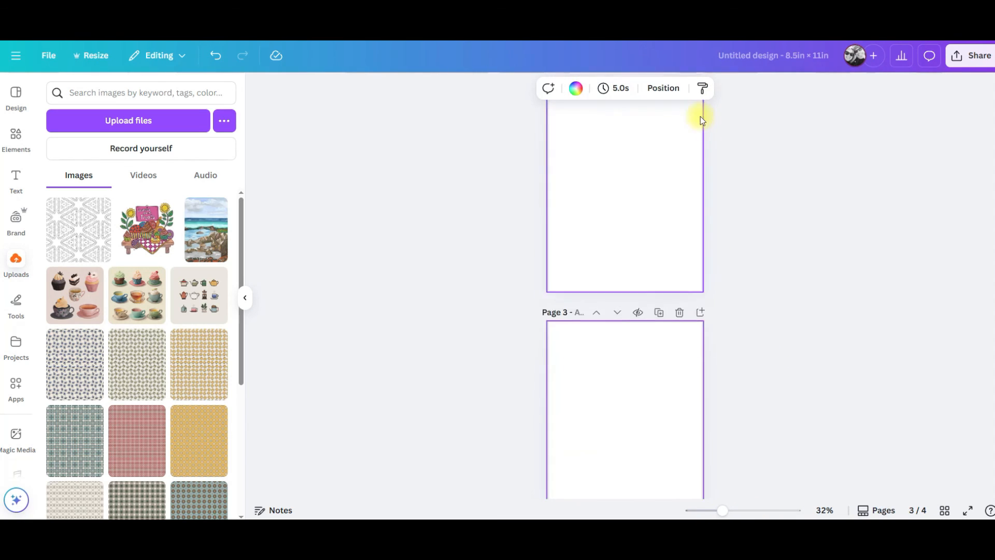
pyautogui.click(699, 118)
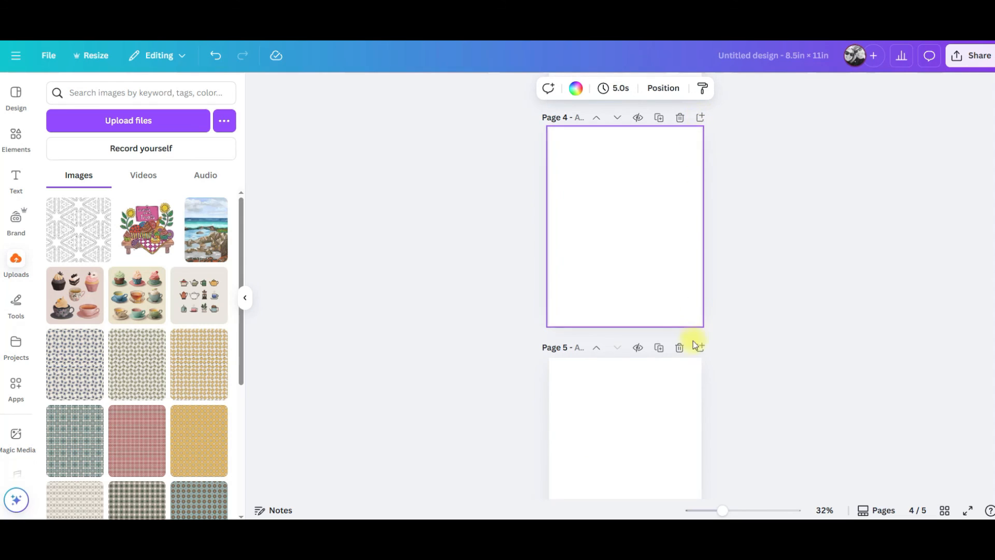
pyautogui.click(702, 350)
pyautogui.click(701, 347)
pyautogui.click(701, 349)
pyautogui.click(701, 349)
pyautogui.click(701, 348)
pyautogui.click(701, 348)
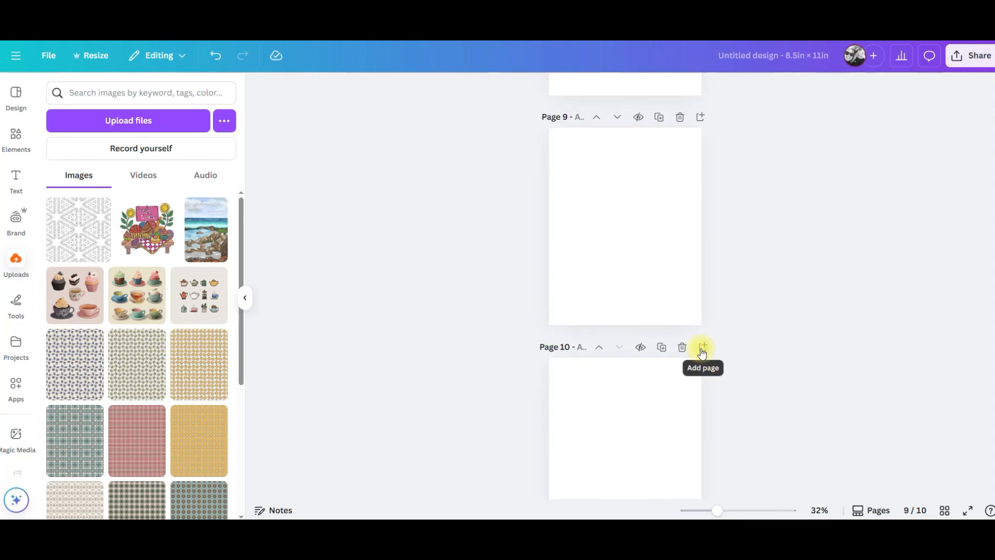
pyautogui.click(701, 348)
pyautogui.click(701, 348)
pyautogui.click(701, 347)
pyautogui.click(701, 349)
pyautogui.click(701, 349)
pyautogui.click(702, 348)
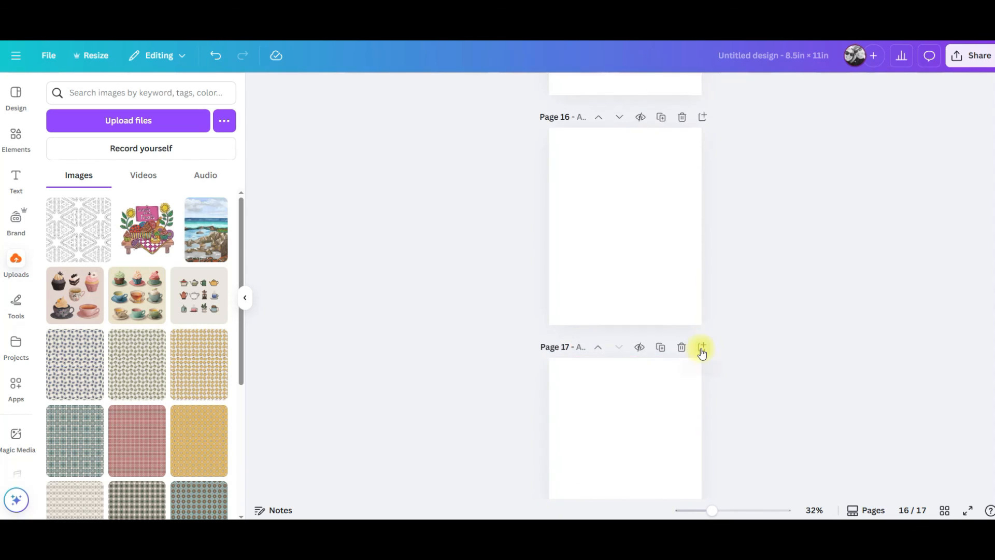
pyautogui.click(701, 348)
pyautogui.click(703, 353)
pyautogui.click(701, 349)
pyautogui.click(700, 349)
pyautogui.click(701, 349)
pyautogui.click(701, 349)
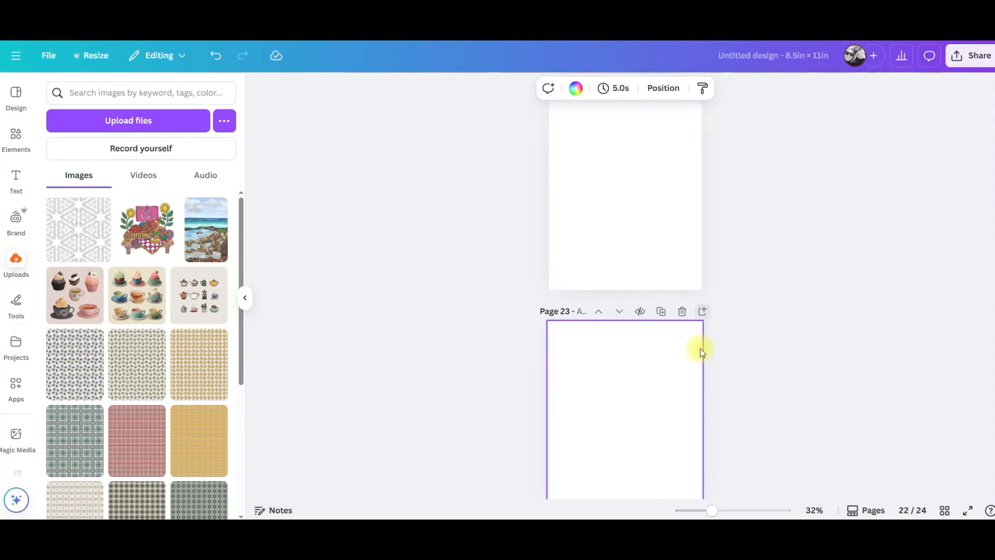
pyautogui.click(700, 349)
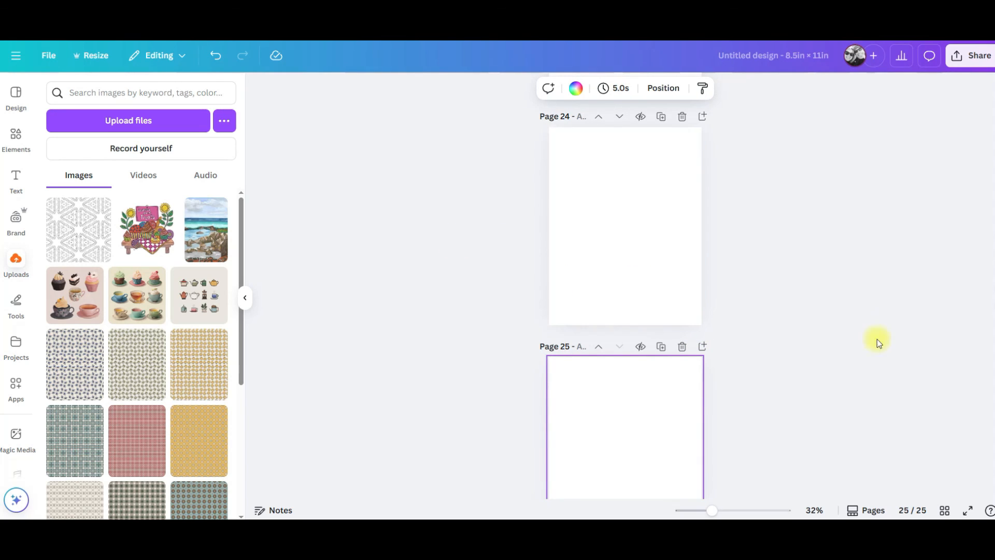
# Upload all the love pattern JPEGs from the Downloads folder, selecting them in large icon view.
pyautogui.click(130, 123)
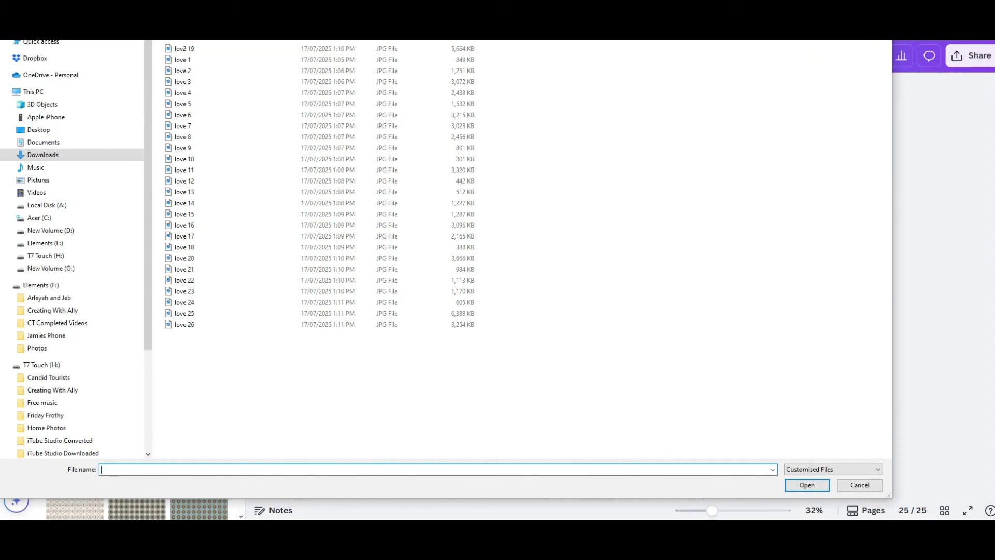
pyautogui.click(849, 23)
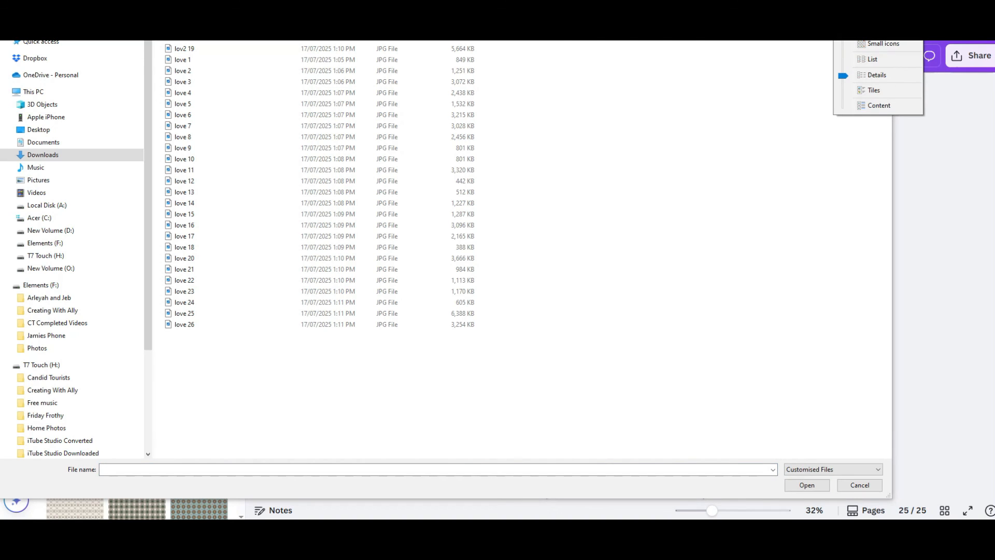
pyautogui.click(883, 12)
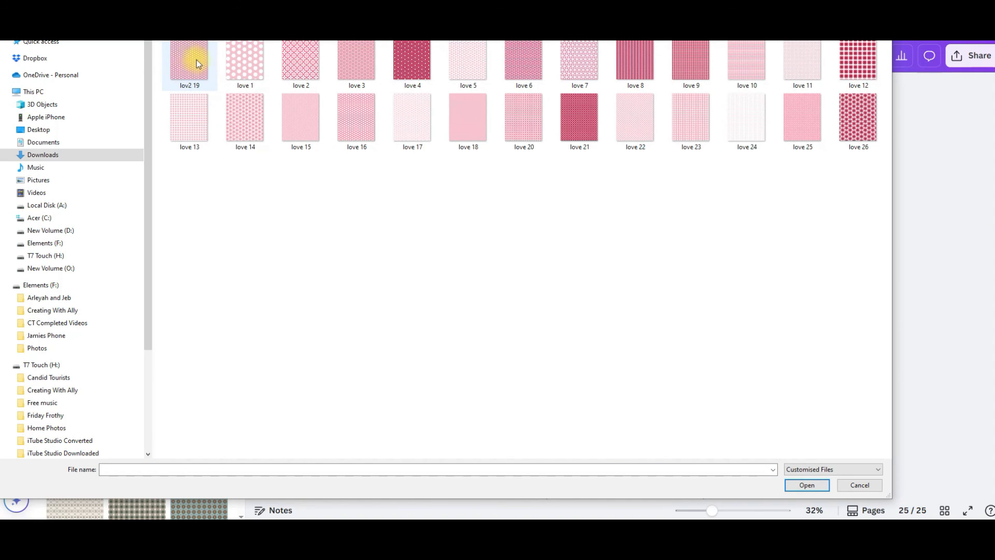
pyautogui.keyDown('shift'); pyautogui.click(854, 124); pyautogui.keyUp('shift')
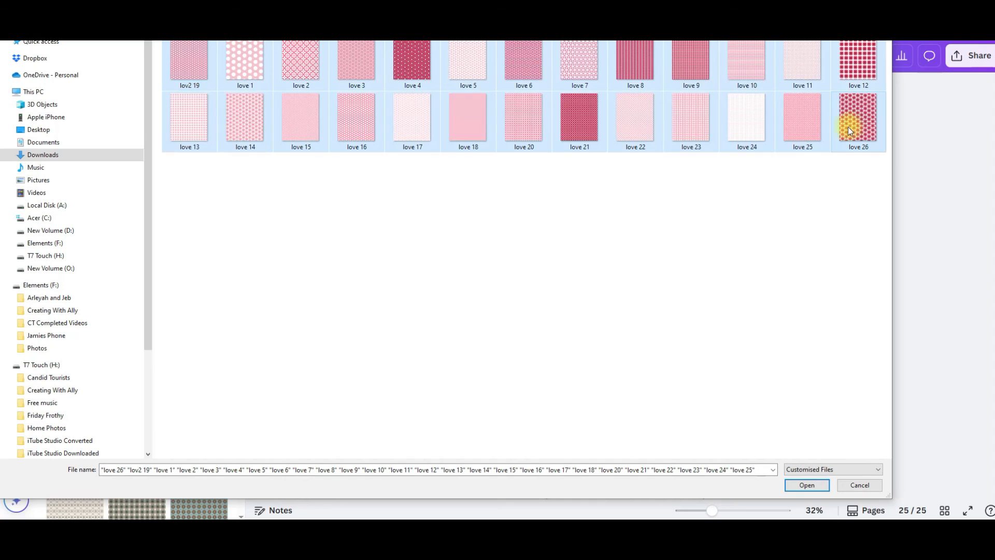
pyautogui.click(806, 486)
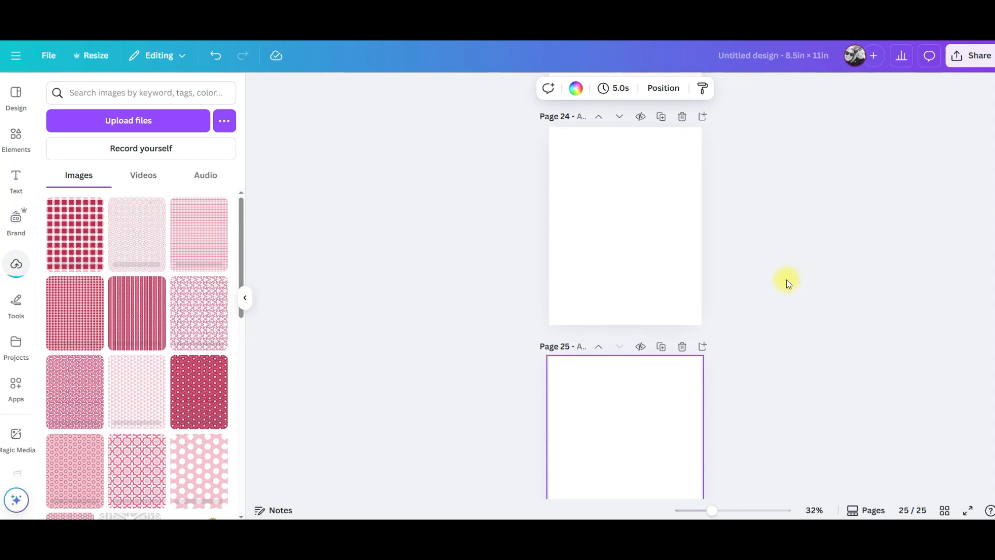
# Place one uploaded pattern image onto each page from page 1 to 25, deleting any image dropped onto an already filled page.
pyautogui.scroll(10, 786, 279)
pyautogui.scroll(13, 785, 275)
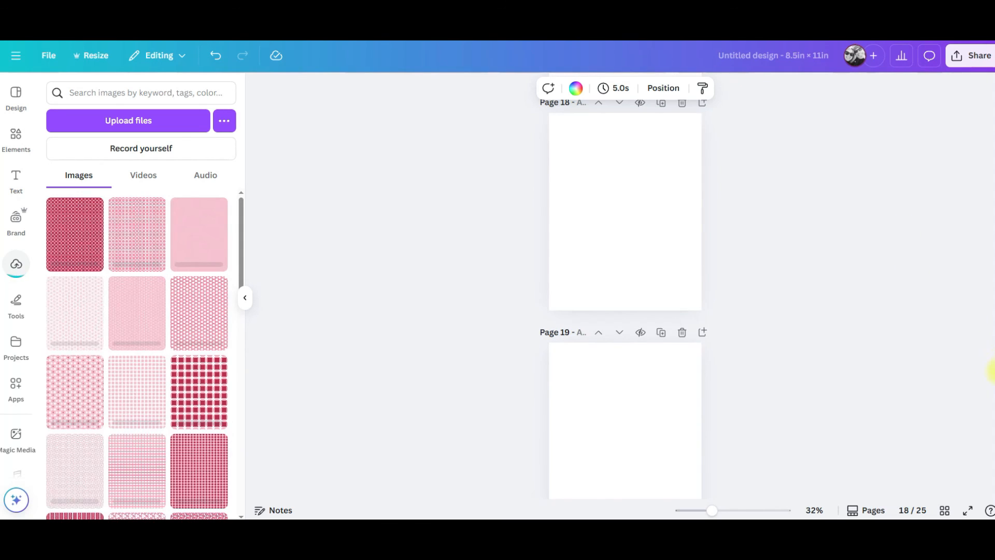
pyautogui.scroll(20, 990, 371)
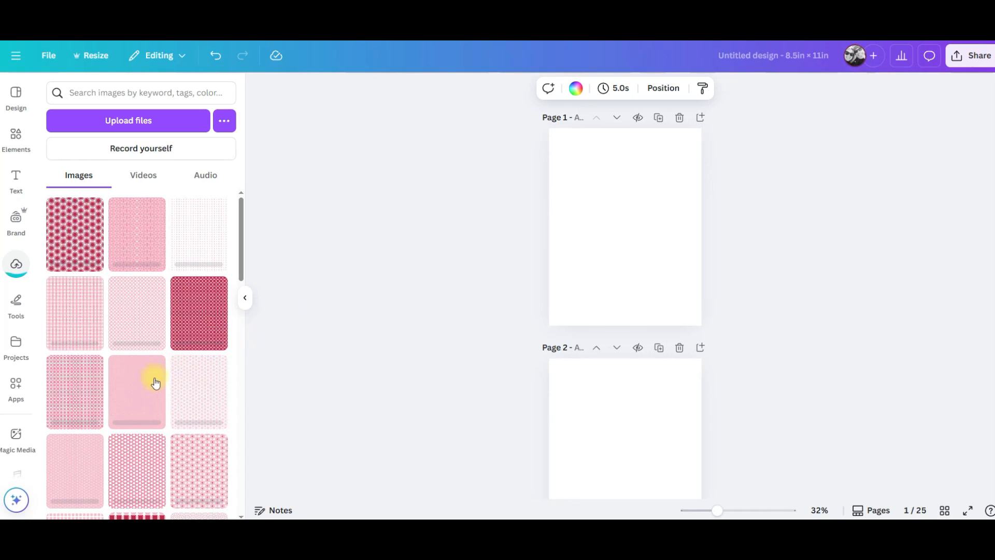
pyautogui.scroll(-10, 174, 382)
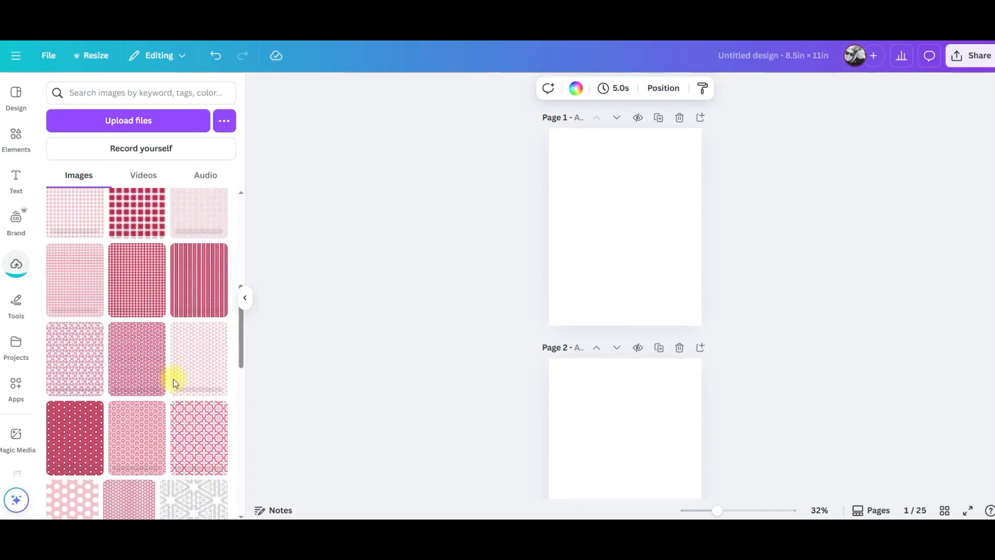
pyautogui.moveTo(132, 307); pyautogui.dragTo(562, 150)
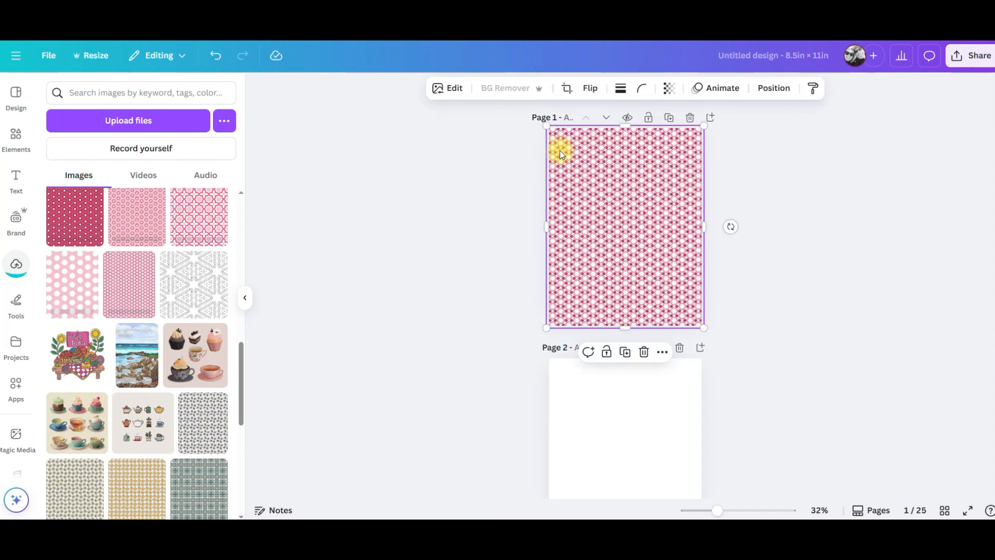
pyautogui.moveTo(65, 271); pyautogui.dragTo(564, 371)
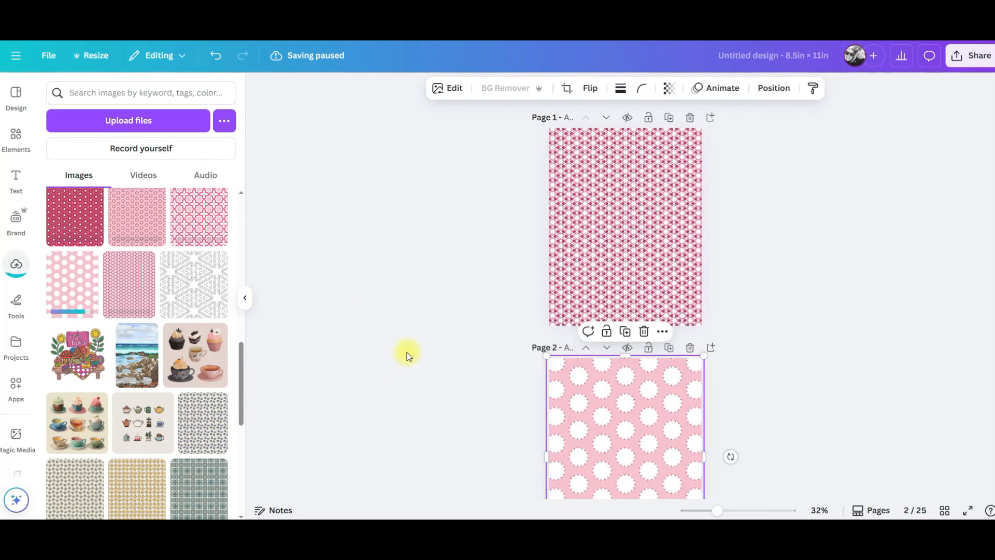
pyautogui.scroll(-7, 408, 355)
pyautogui.moveTo(191, 202); pyautogui.dragTo(559, 249)
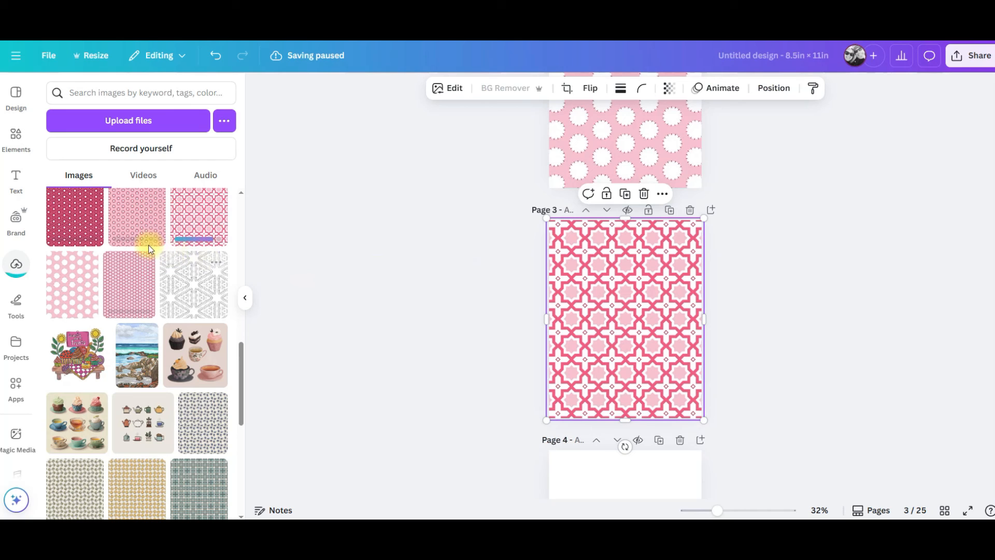
pyautogui.scroll(-5, 433, 325)
pyautogui.moveTo(126, 204); pyautogui.dragTo(528, 278)
pyautogui.scroll(-1, 555, 233)
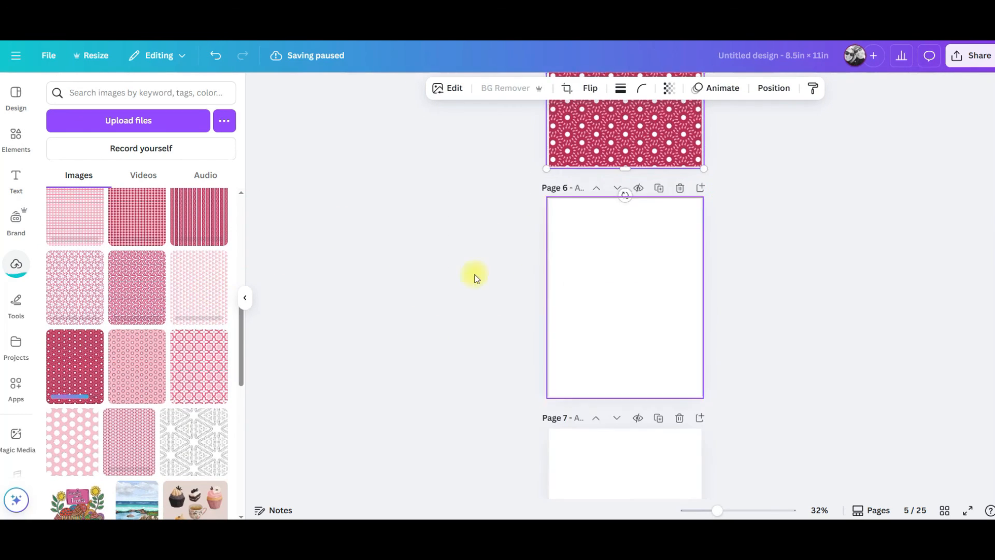
pyautogui.scroll(-1, 475, 277)
pyautogui.moveTo(199, 287); pyautogui.dragTo(582, 210)
pyautogui.moveTo(581, 210); pyautogui.dragTo(550, 223)
pyautogui.press('Delete')
pyautogui.moveTo(209, 285); pyautogui.dragTo(575, 212)
pyautogui.moveTo(137, 288); pyautogui.dragTo(567, 431)
pyautogui.scroll(-6, 498, 331)
pyautogui.moveTo(67, 274); pyautogui.dragTo(576, 384)
pyautogui.scroll(-6, 498, 332)
pyautogui.moveTo(202, 217); pyautogui.dragTo(575, 300)
pyautogui.scroll(-4, 497, 311)
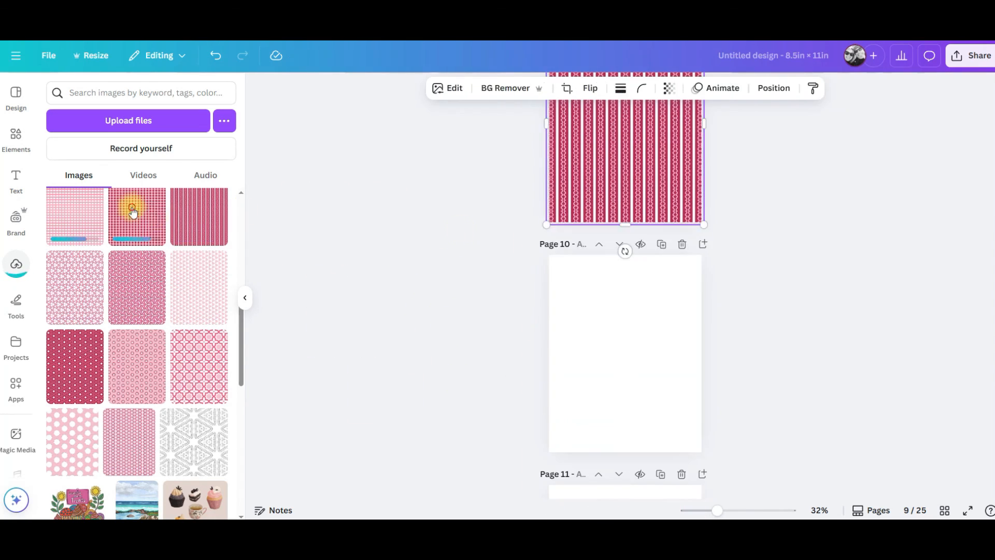
pyautogui.moveTo(132, 210); pyautogui.dragTo(570, 332)
pyautogui.scroll(-6, 519, 311)
pyautogui.moveTo(75, 216); pyautogui.dragTo(570, 233)
pyautogui.scroll(5, 180, 288)
pyautogui.scroll(-4, 518, 290)
pyautogui.moveTo(199, 390); pyautogui.dragTo(562, 226)
pyautogui.scroll(-2, 519, 259)
pyautogui.moveTo(136, 391); pyautogui.dragTo(564, 341)
pyautogui.scroll(-6, 518, 321)
pyautogui.moveTo(76, 391); pyautogui.dragTo(564, 259)
pyautogui.press('Delete')
pyautogui.scroll(-3, 332, 327)
pyautogui.moveTo(199, 314); pyautogui.dragTo(567, 337)
pyautogui.scroll(-4, 519, 322)
pyautogui.moveTo(137, 314); pyautogui.dragTo(565, 378)
pyautogui.scroll(-4, 518, 322)
pyautogui.moveTo(75, 314); pyautogui.dragTo(563, 373)
pyautogui.scroll(-5, 519, 322)
pyautogui.moveTo(195, 226); pyautogui.dragTo(568, 353)
pyautogui.scroll(-4, 466, 300)
pyautogui.moveTo(137, 234); pyautogui.dragTo(565, 321)
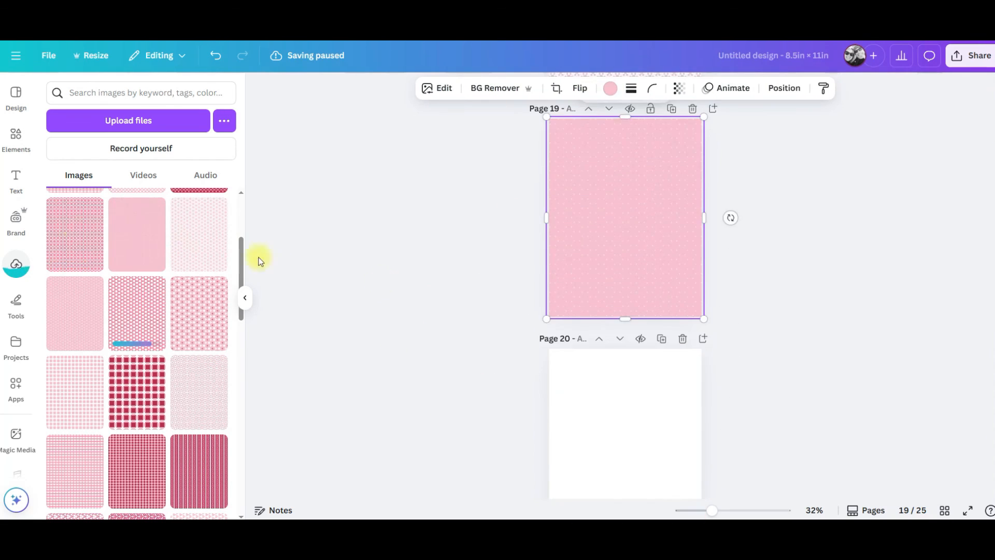
pyautogui.moveTo(75, 234); pyautogui.dragTo(567, 405)
pyautogui.scroll(-6, 466, 311)
pyautogui.scroll(3, 189, 285)
pyautogui.moveTo(196, 311); pyautogui.dragTo(568, 348)
pyautogui.scroll(-5, 466, 322)
pyautogui.moveTo(136, 313); pyautogui.dragTo(567, 332)
pyautogui.scroll(-5, 467, 316)
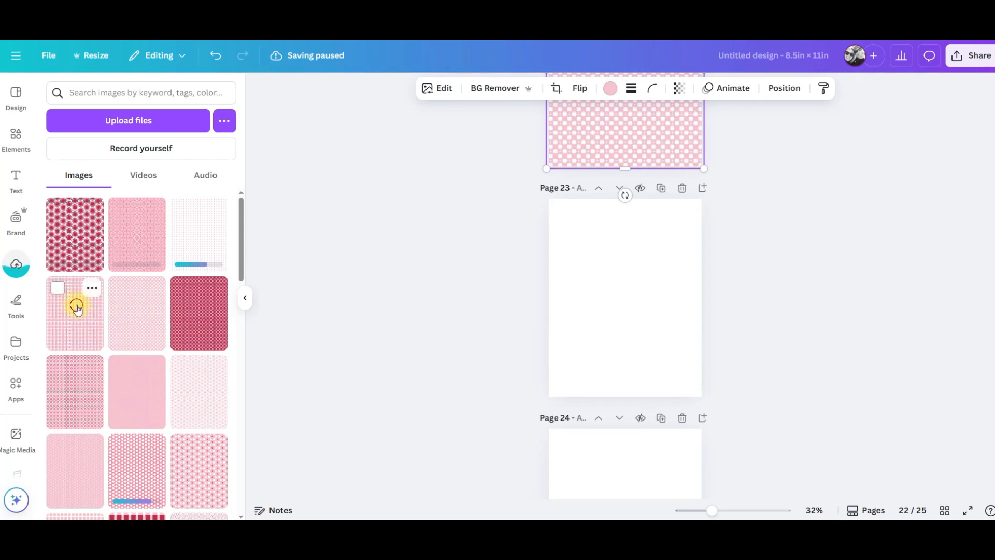
pyautogui.moveTo(76, 306); pyautogui.dragTo(568, 311)
pyautogui.scroll(-5, 466, 311)
pyautogui.moveTo(199, 228); pyautogui.dragTo(568, 280)
pyautogui.scroll(-3, 466, 301)
pyautogui.moveTo(137, 231); pyautogui.dragTo(576, 312)
pyautogui.click(72, 228)
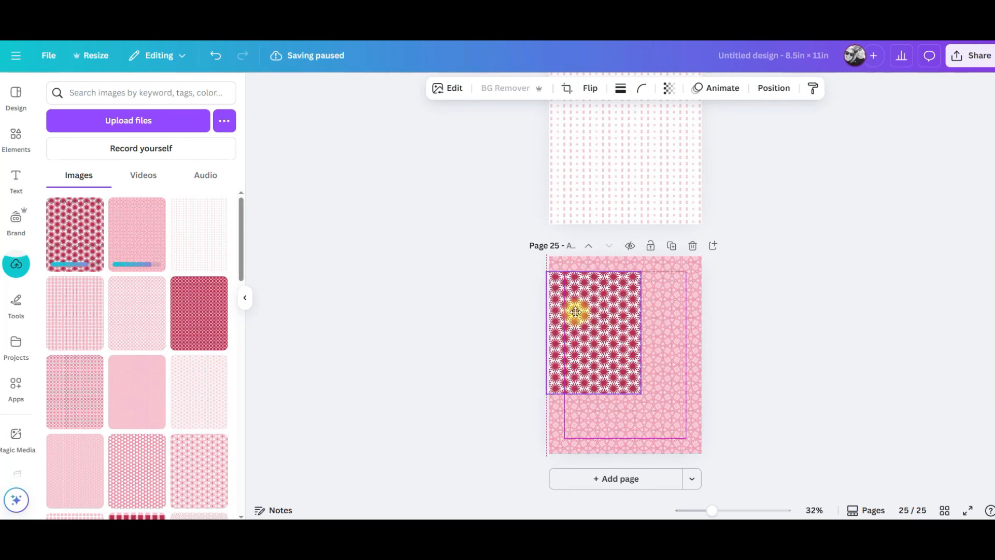
pyautogui.press('Delete')
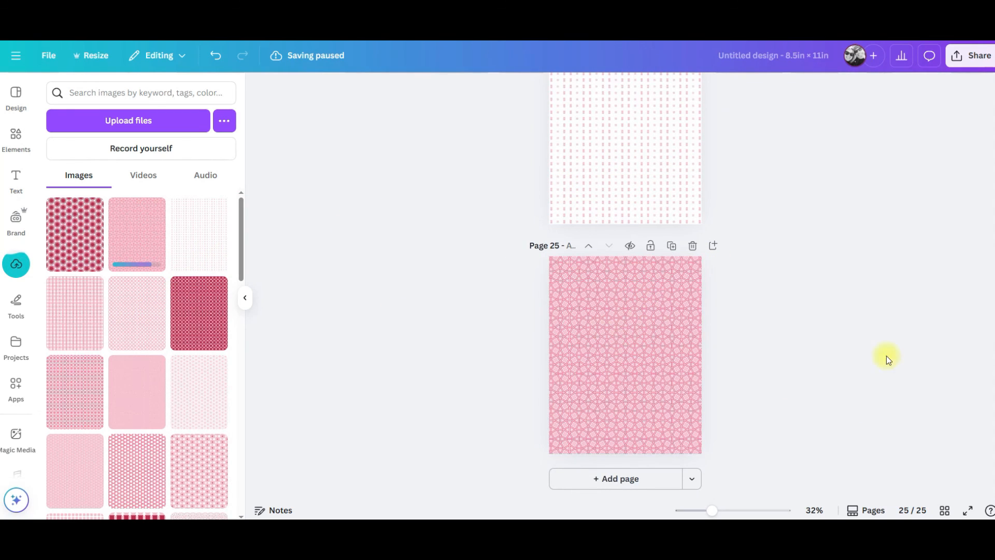
# Open the grid view of all pages and reorder several pattern pages by moving them to new positions.
pyautogui.click(945, 512)
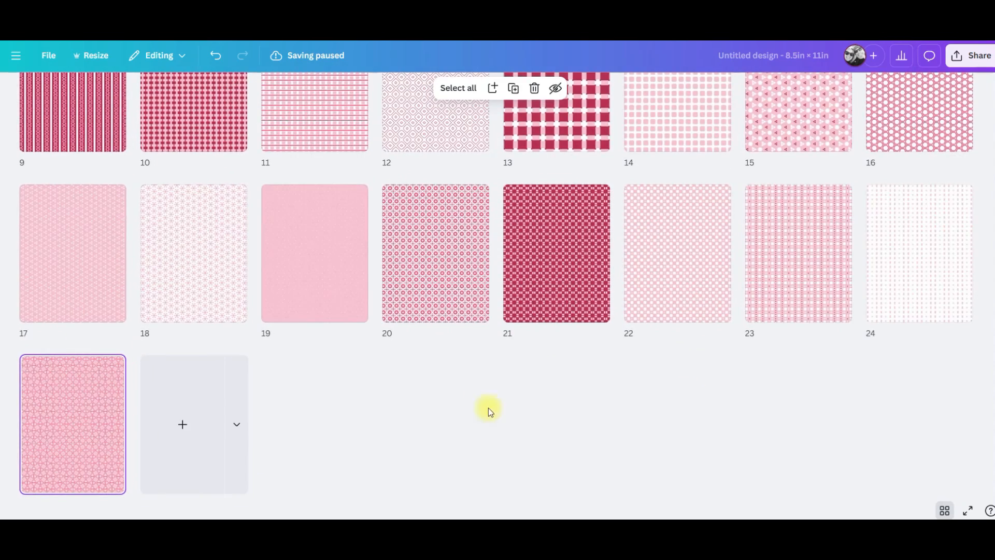
pyautogui.scroll(5, 507, 407)
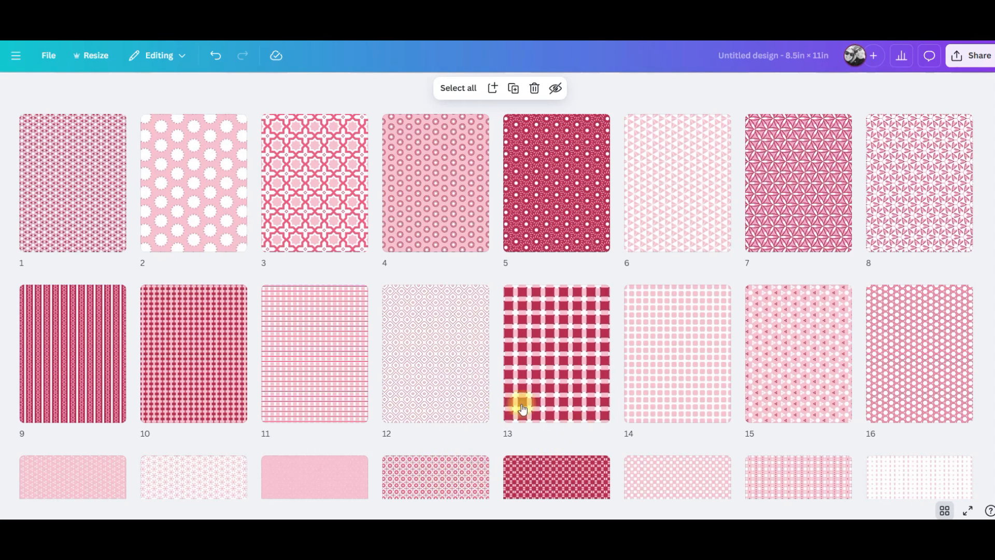
pyautogui.scroll(-1, 473, 406)
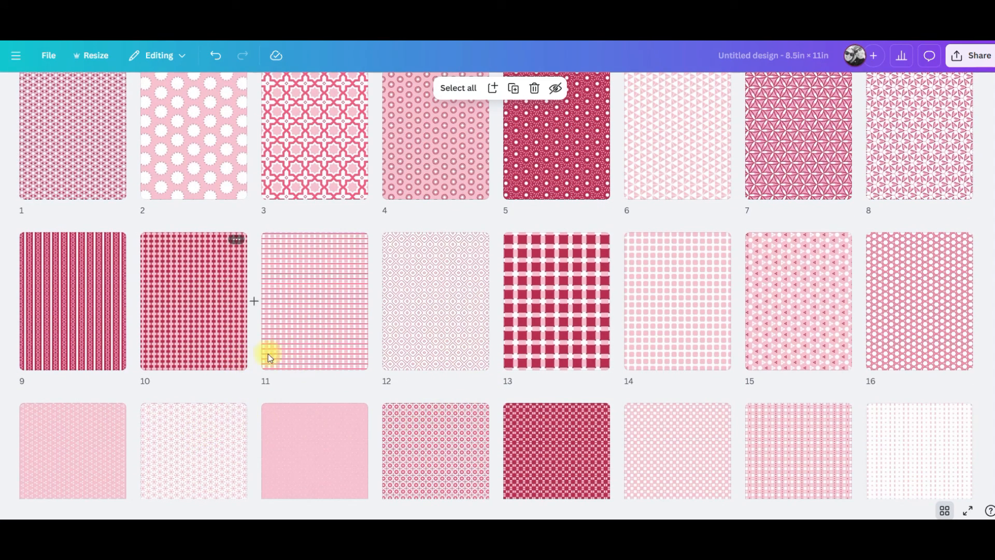
pyautogui.scroll(1, 291, 346)
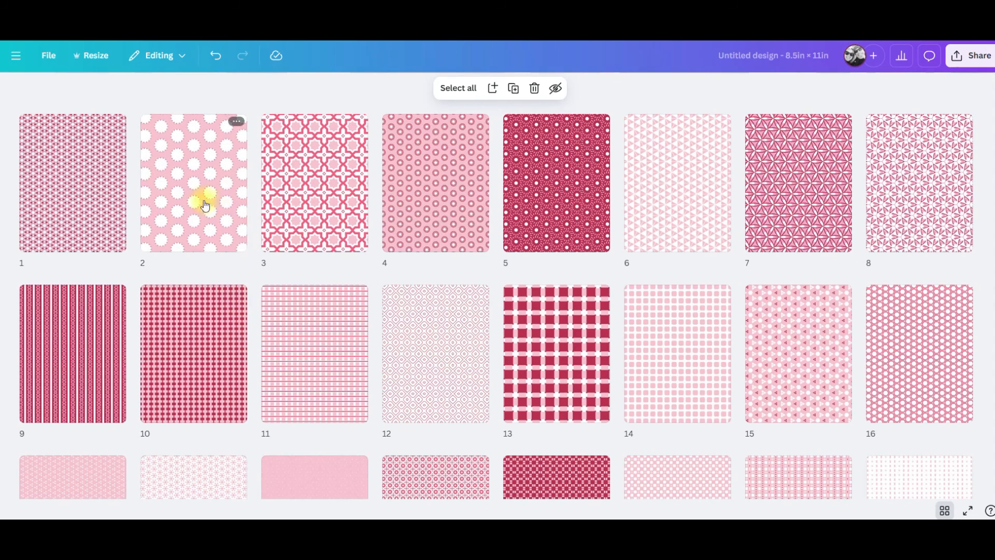
pyautogui.moveTo(173, 179); pyautogui.dragTo(279, 340)
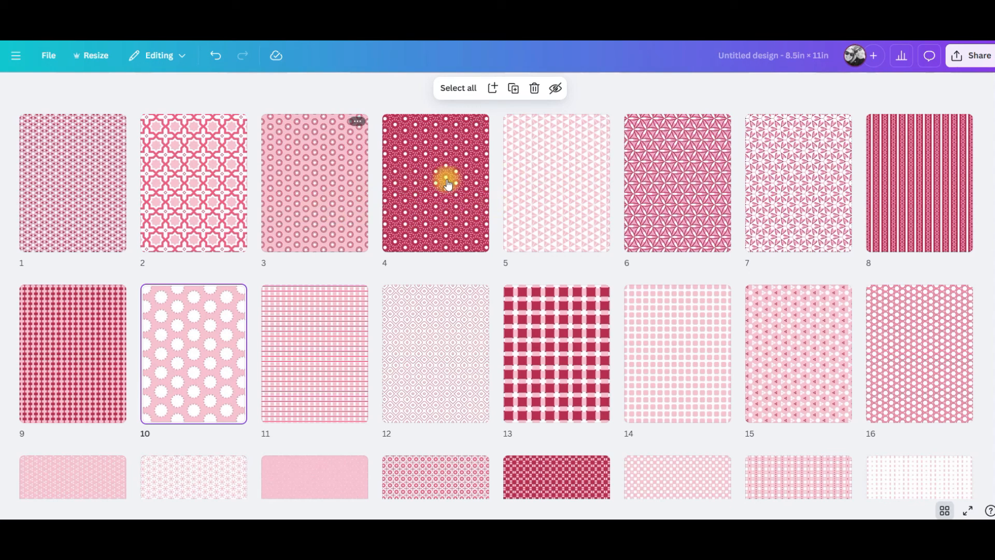
pyautogui.moveTo(580, 179); pyautogui.dragTo(757, 356)
pyautogui.scroll(-5, 622, 336)
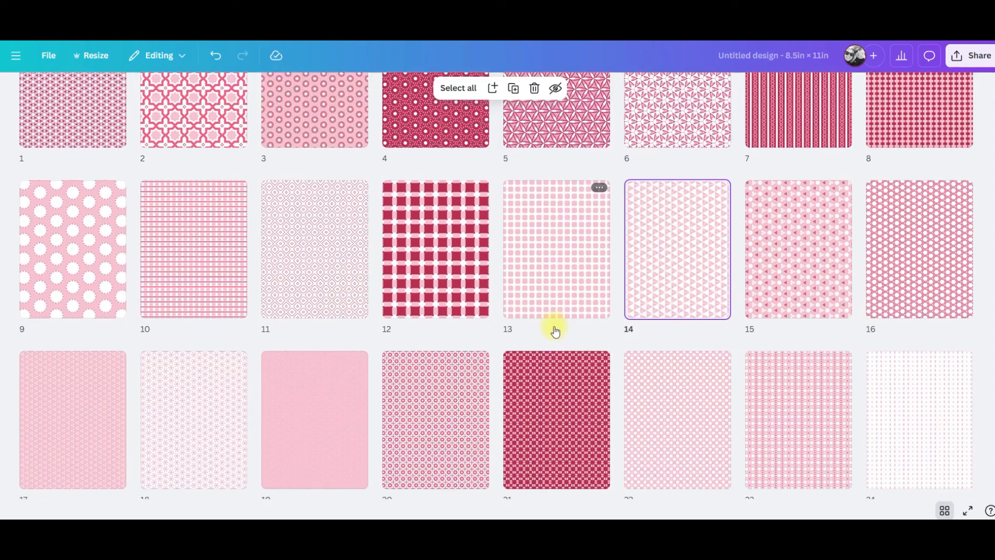
pyautogui.moveTo(891, 315); pyautogui.dragTo(739, 324)
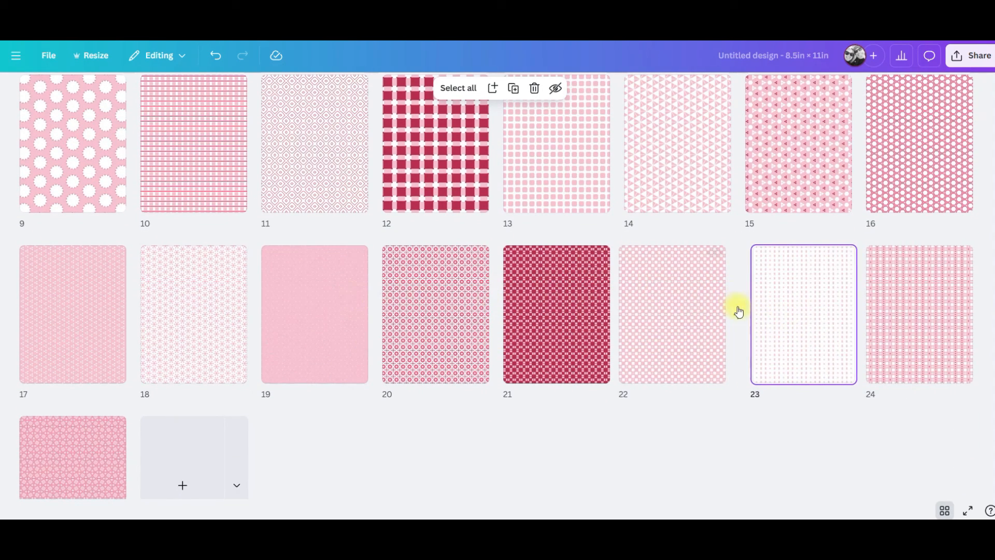
pyautogui.moveTo(799, 331); pyautogui.dragTo(518, 234)
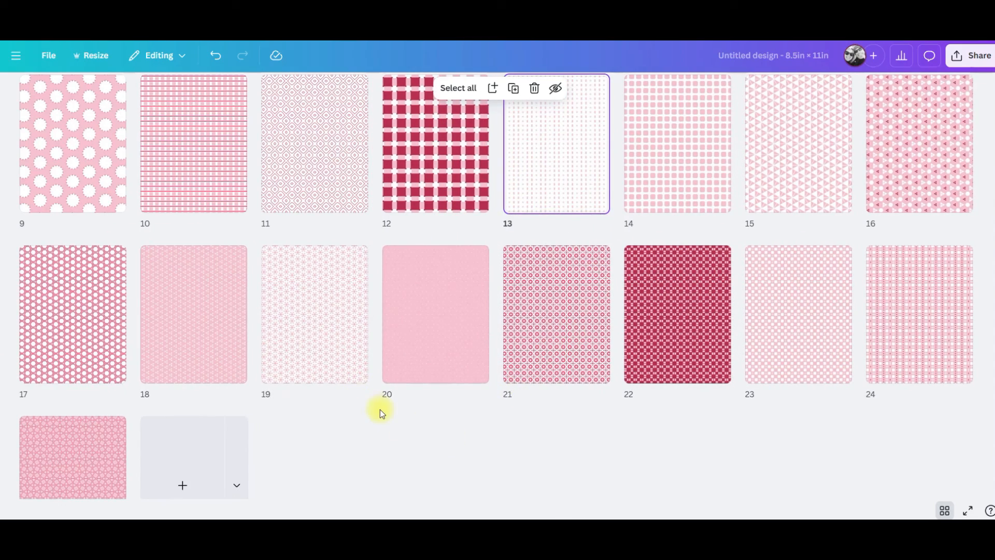
pyautogui.scroll(4, 380, 409)
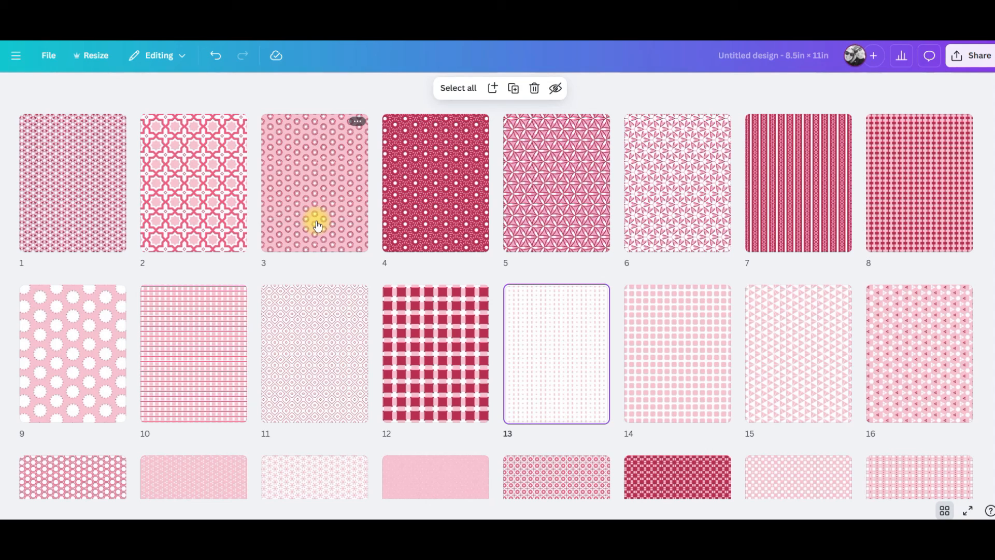
pyautogui.click(87, 184)
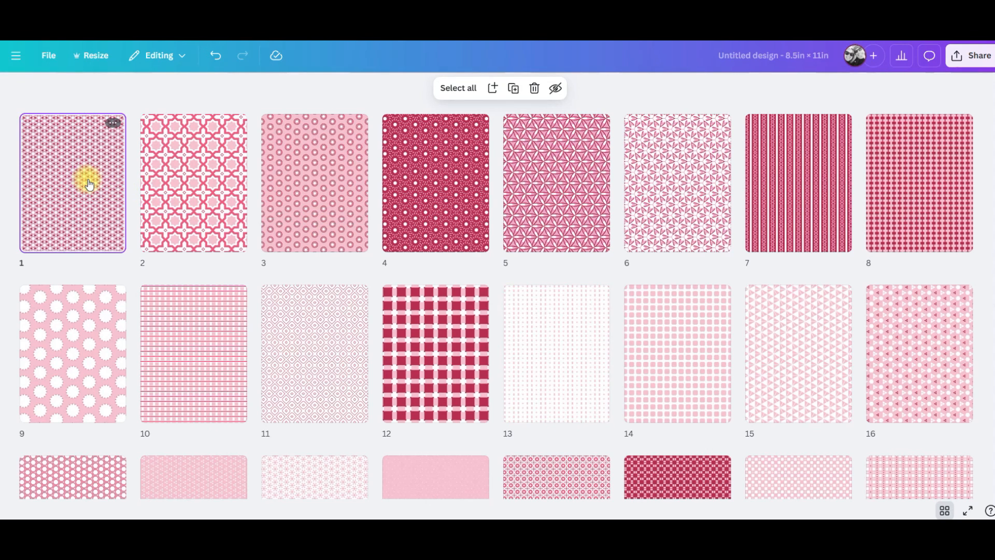
# Select the first two pattern pages and duplicate them repeatedly so the pair repeats across pages 1 to 8.
pyautogui.keyDown('shift'); pyautogui.click(178, 194); pyautogui.keyUp('shift')
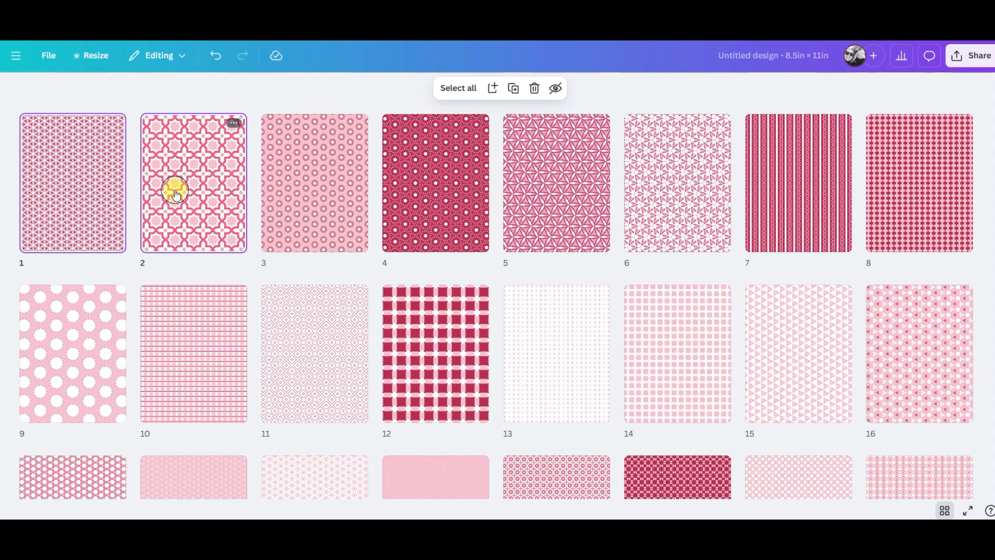
pyautogui.rightClick(176, 193)
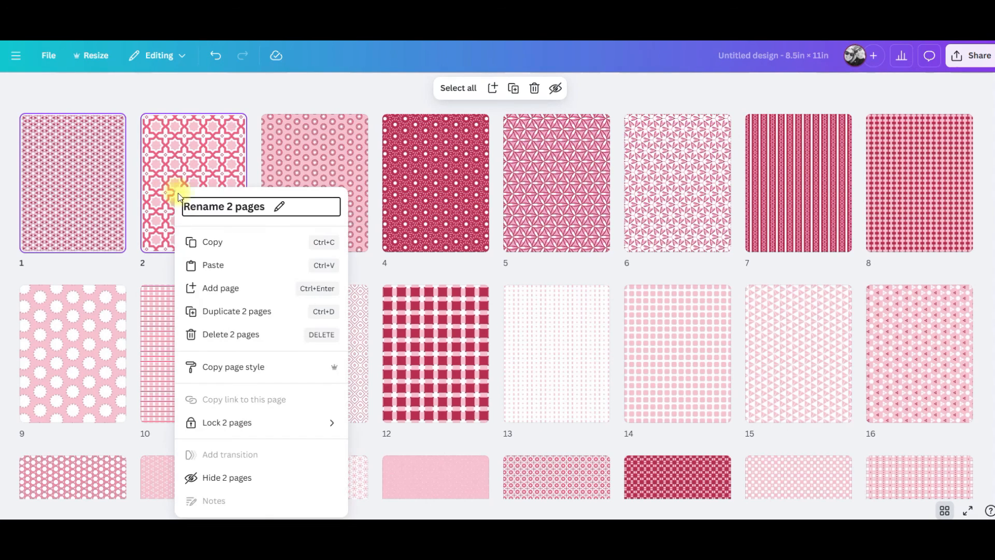
pyautogui.click(223, 311)
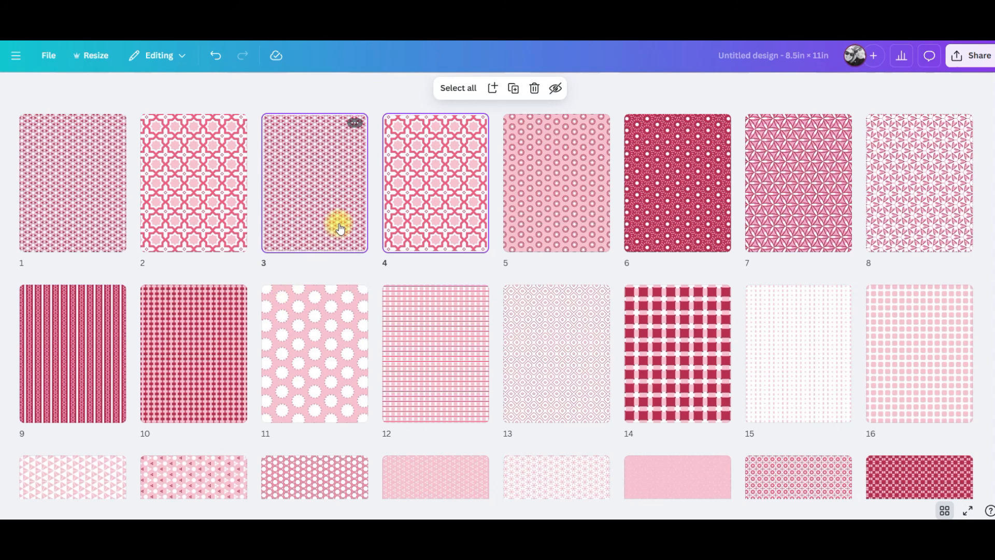
pyautogui.hotkey('ctrl', 'v')
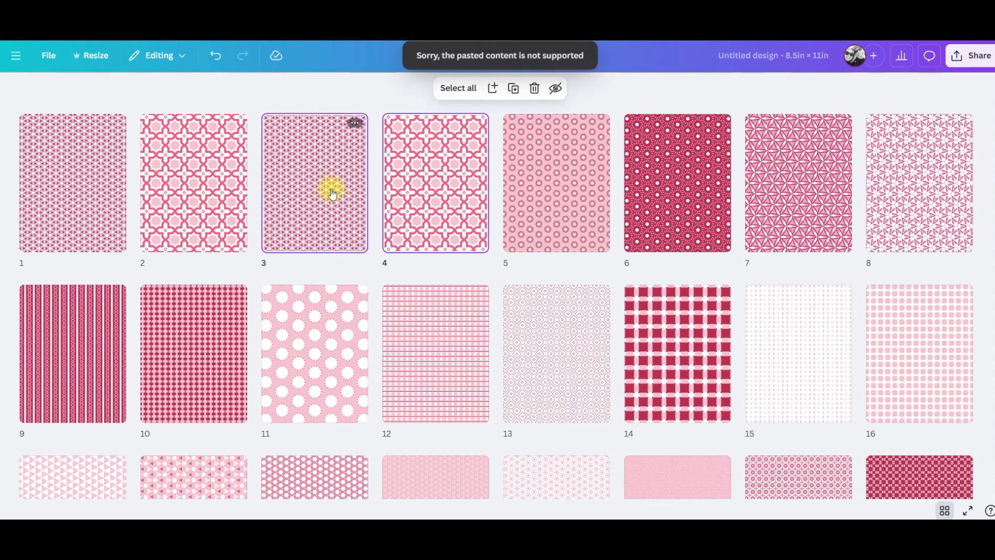
pyautogui.rightClick(313, 188)
pyautogui.click(345, 311)
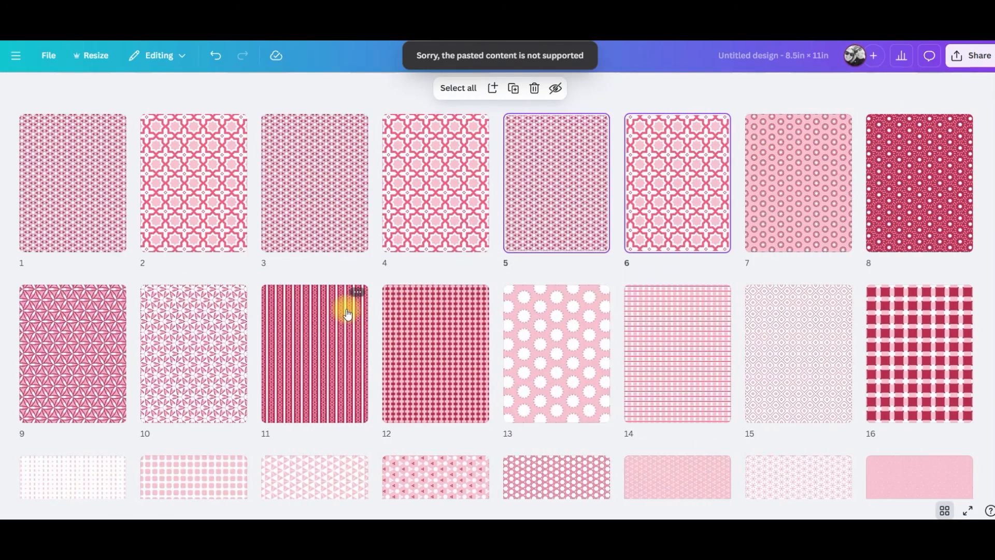
pyautogui.rightClick(531, 176)
pyautogui.click(565, 295)
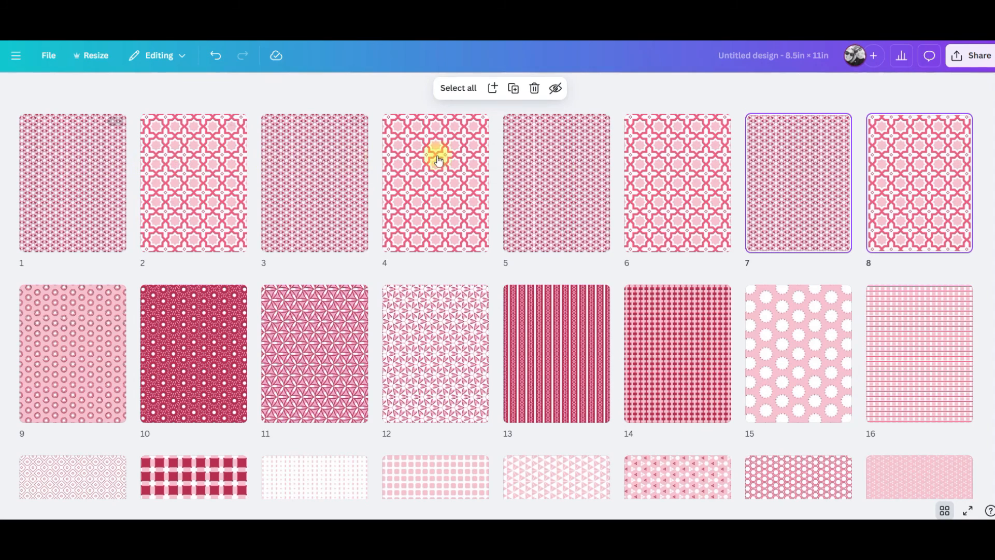
pyautogui.click(907, 168)
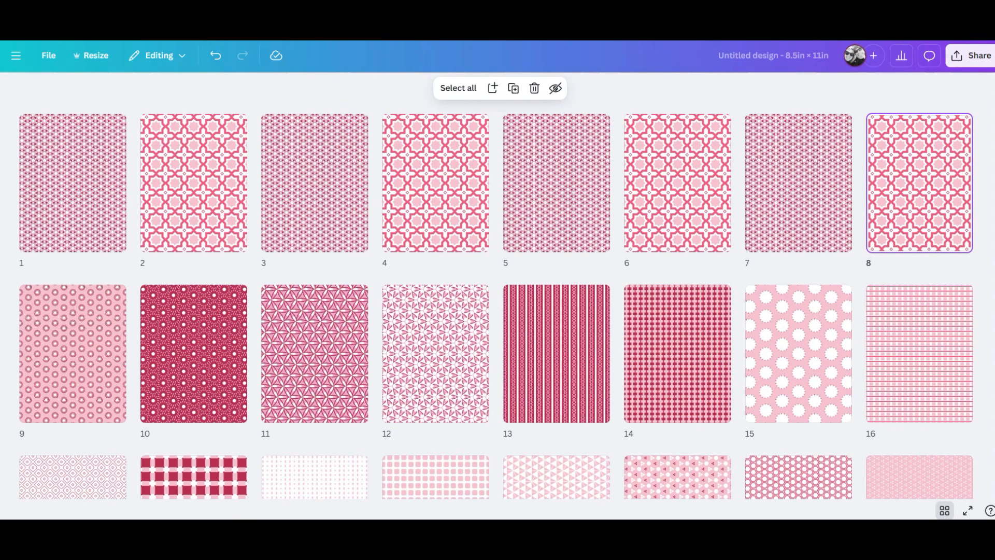
# Open the Fruity Fun Internal design and review how its pages are arranged in grid view.
pyautogui.click(159, 55)
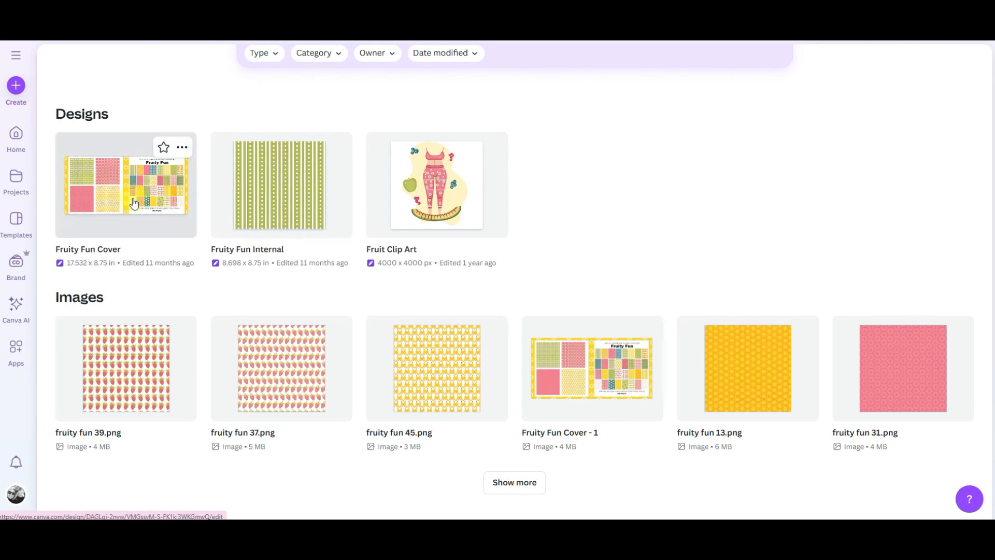
pyautogui.click(259, 173)
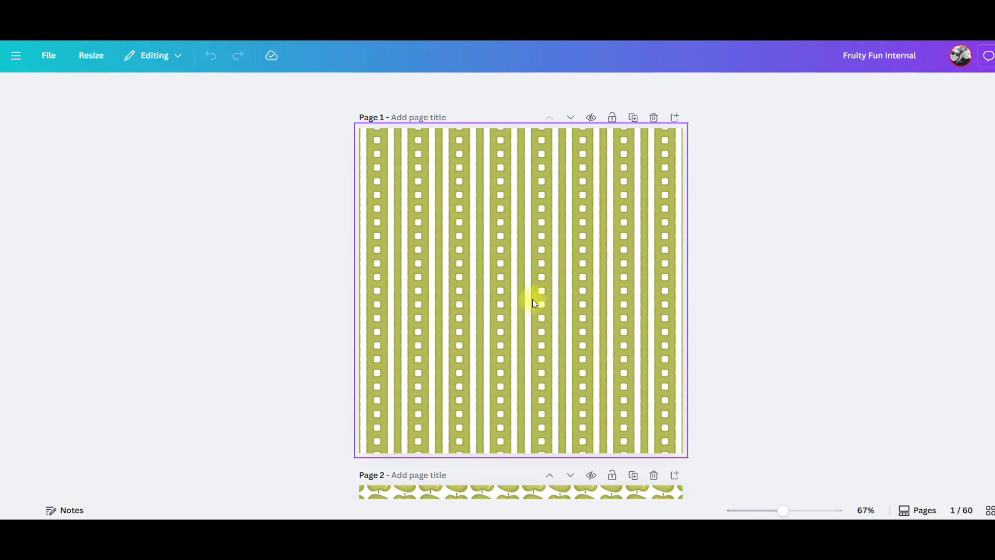
pyautogui.click(944, 512)
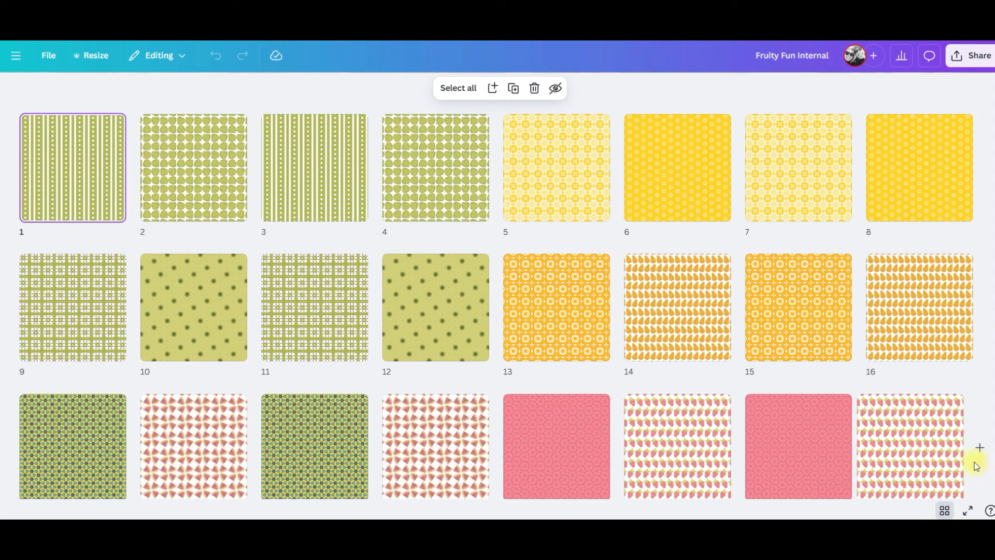
pyautogui.scroll(-2, 482, 311)
pyautogui.scroll(-12, 481, 308)
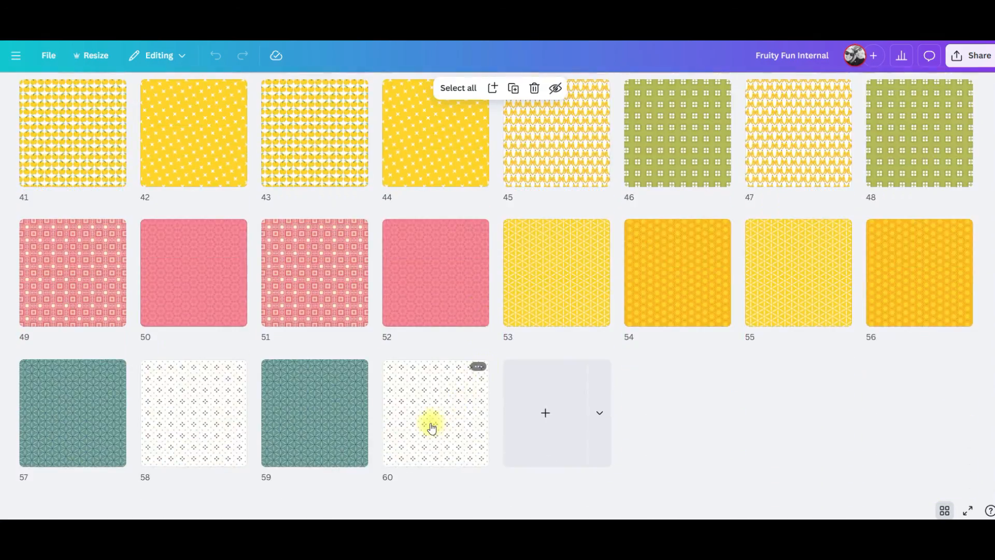
pyautogui.scroll(15, 433, 428)
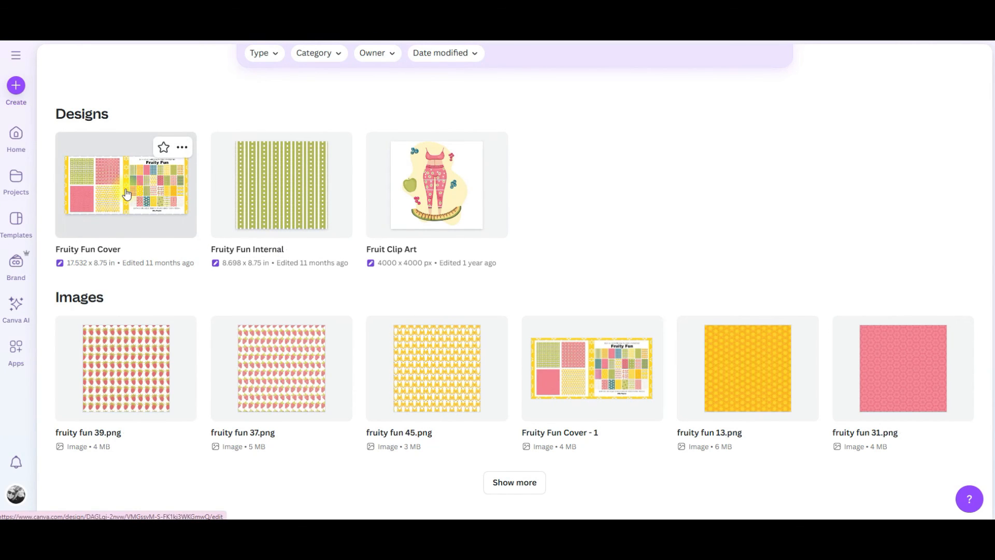
# Make a copy of the Fruity Fun Cover design from the projects list.
pyautogui.click(125, 194)
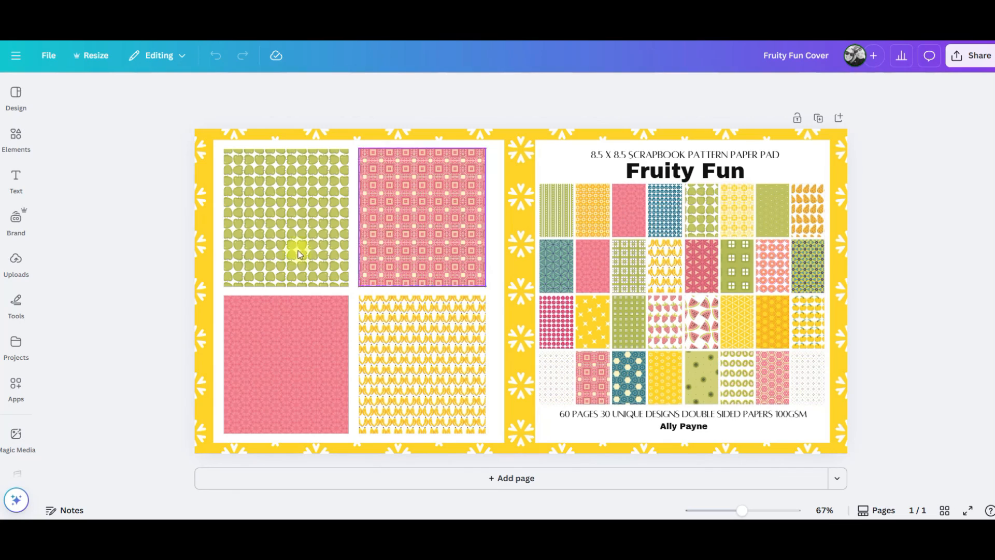
pyautogui.click(16, 262)
pyautogui.moveTo(68, 239); pyautogui.dragTo(88, 311)
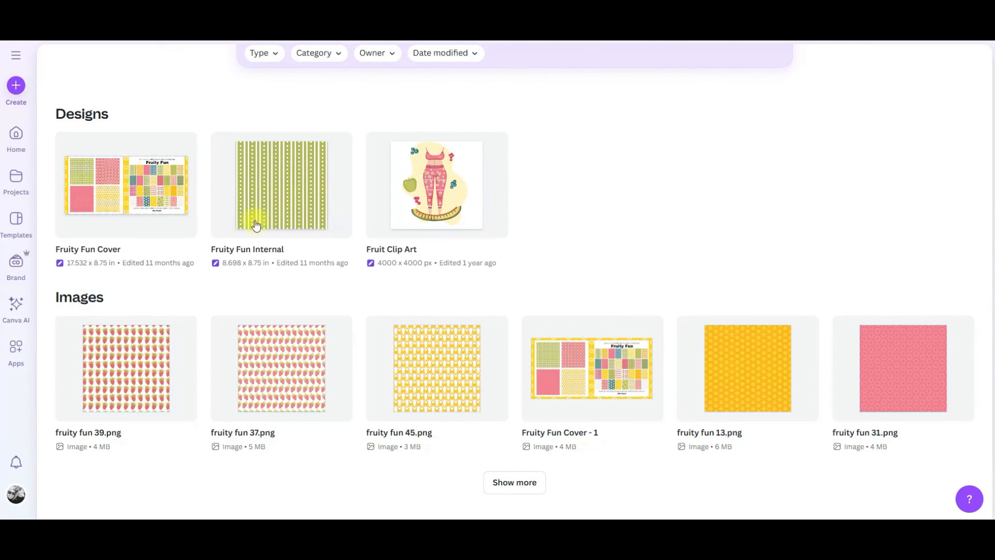
pyautogui.click(181, 147)
pyautogui.click(260, 251)
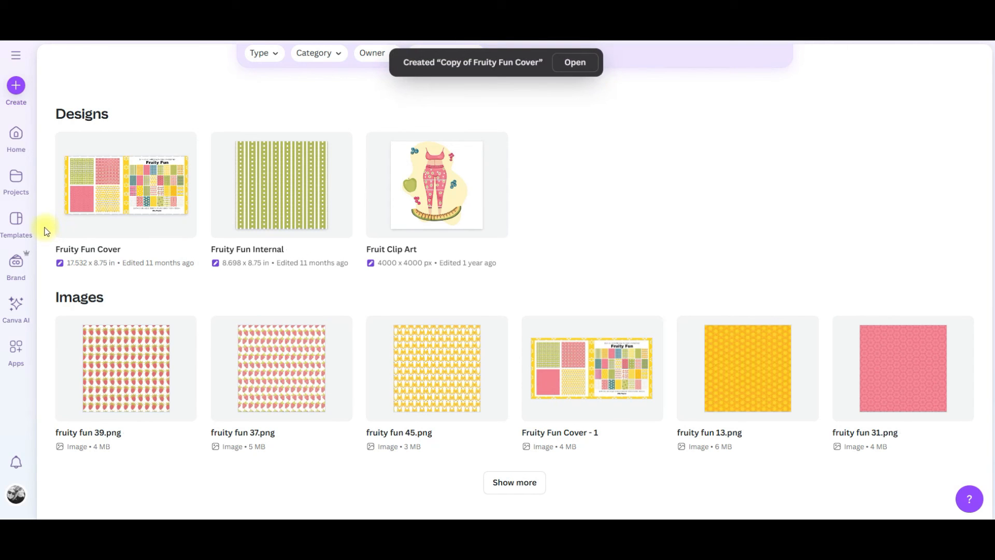
# Rename the copied cover design as Love Papers.
pyautogui.scroll(4, 80, 213)
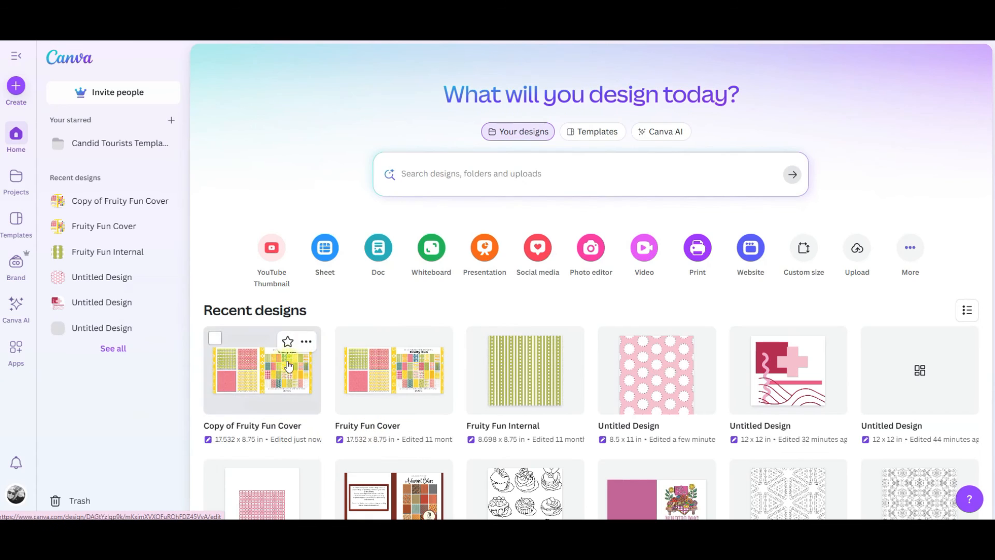
pyautogui.click(289, 423)
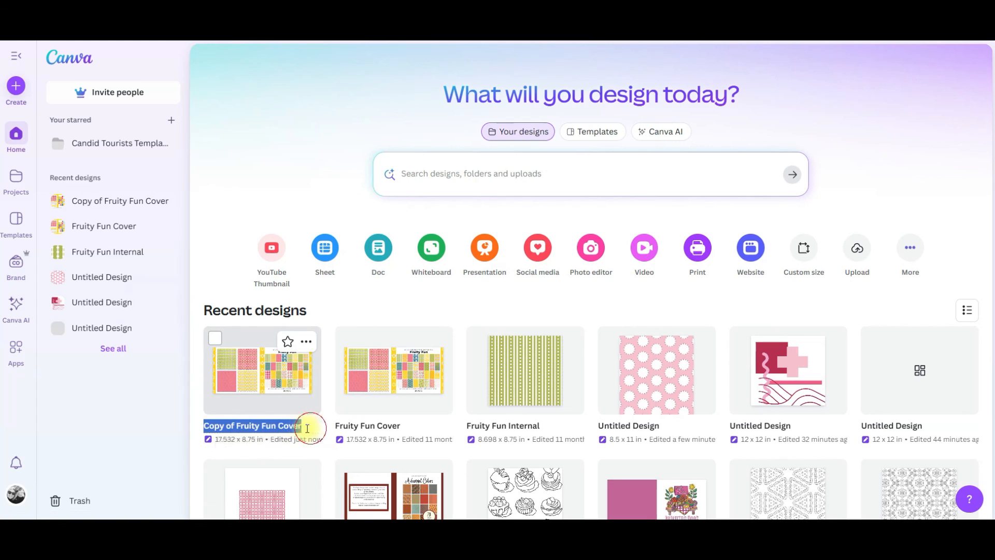
pyautogui.write('Love Papers')
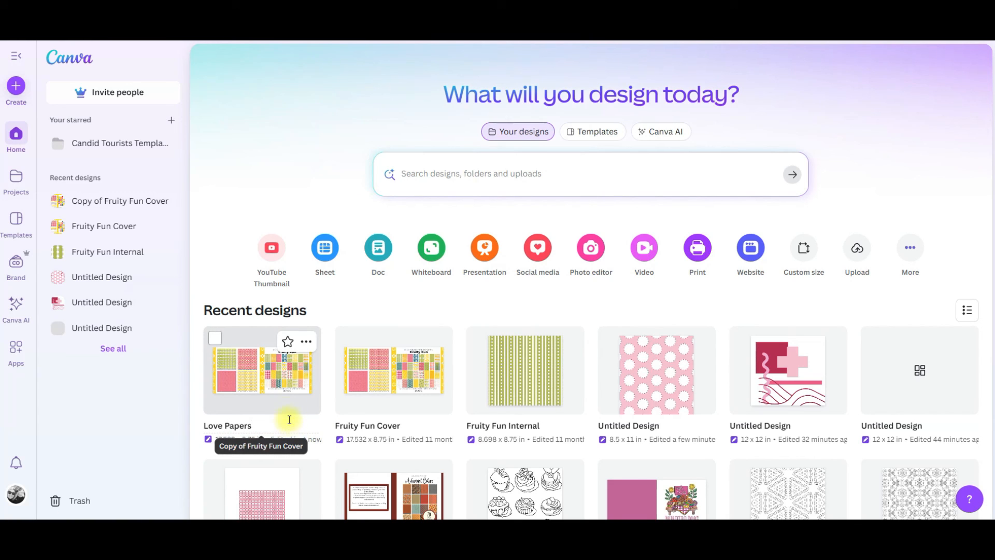
# Open the Love Papers design and clear the images from the left four columns of thumbnail frames in the cover collage.
pyautogui.click(259, 366)
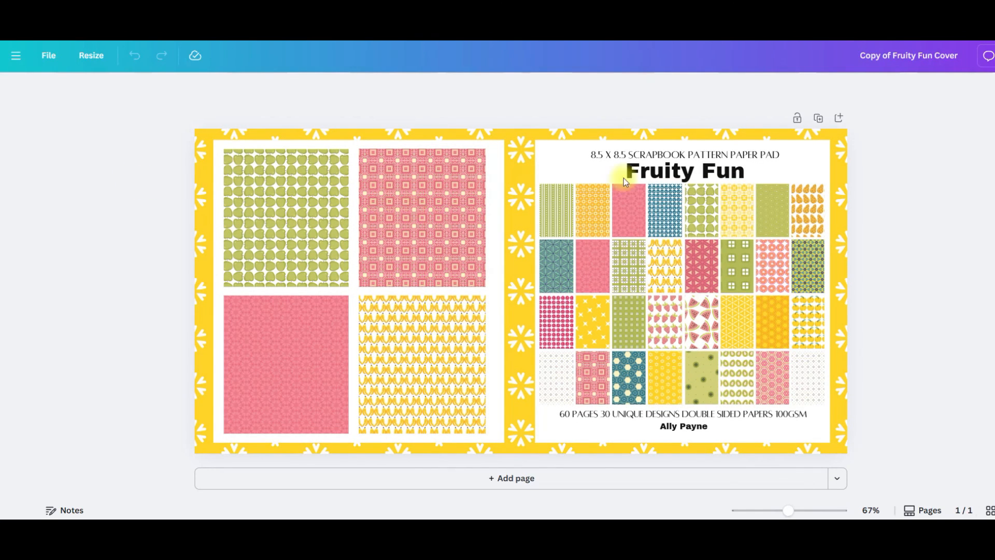
pyautogui.click(557, 217)
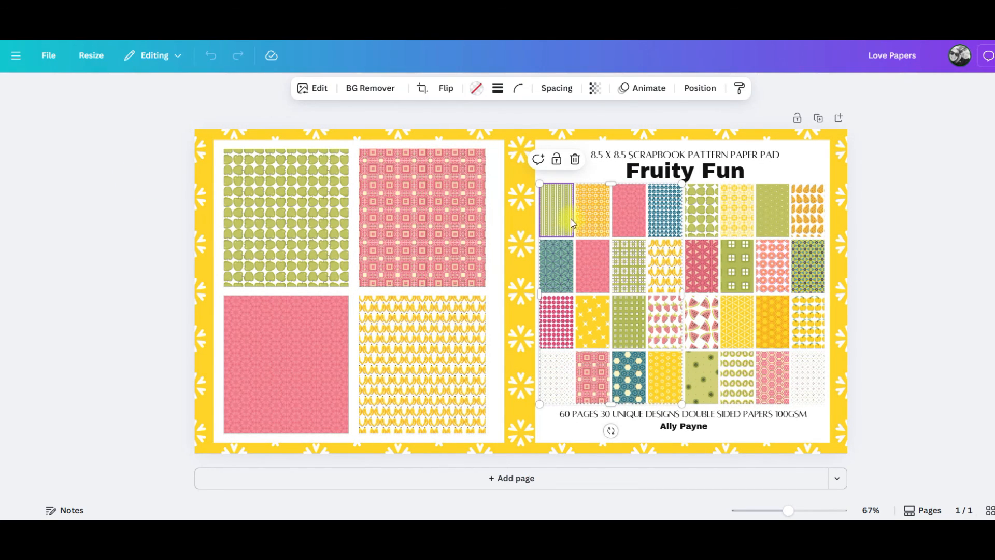
pyautogui.press('Delete')
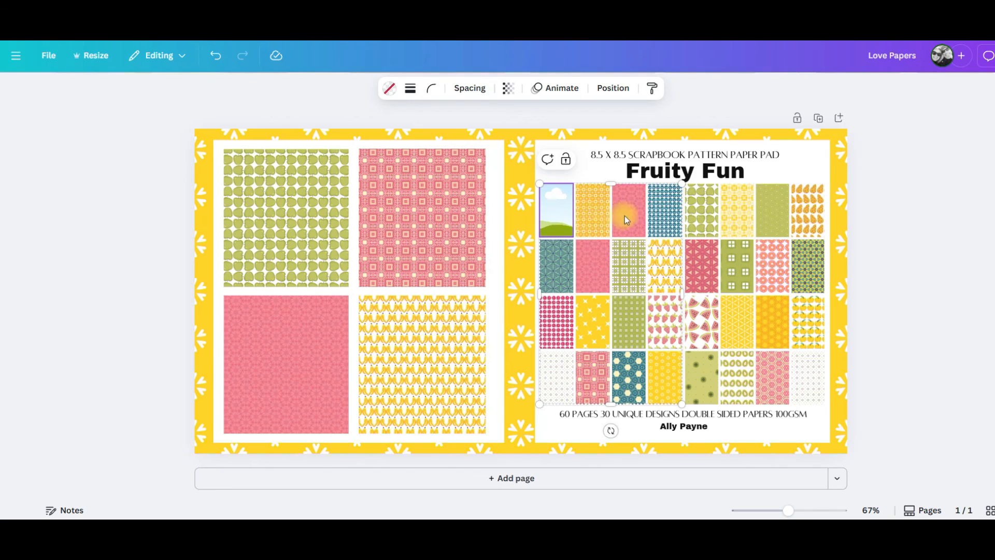
pyautogui.press('Delete')
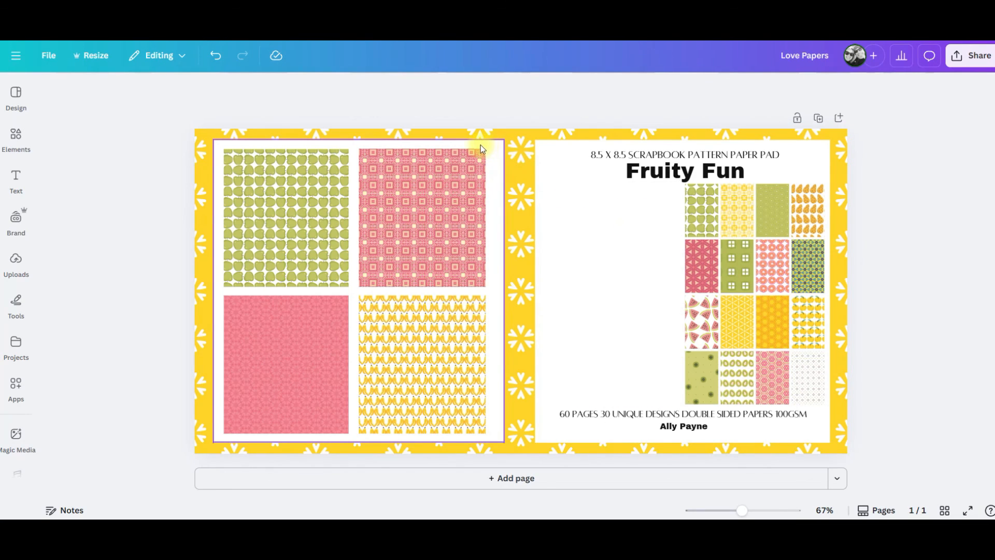
pyautogui.hotkey('ctrl', 'z')
pyautogui.click(639, 217)
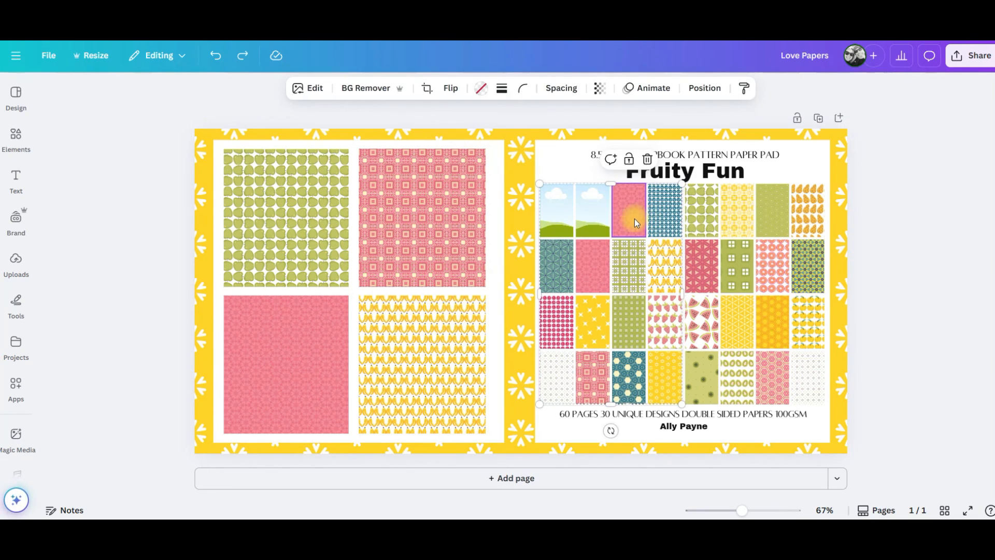
pyautogui.press('Delete')
pyautogui.click(666, 215)
pyautogui.press('Delete')
pyautogui.click(632, 260)
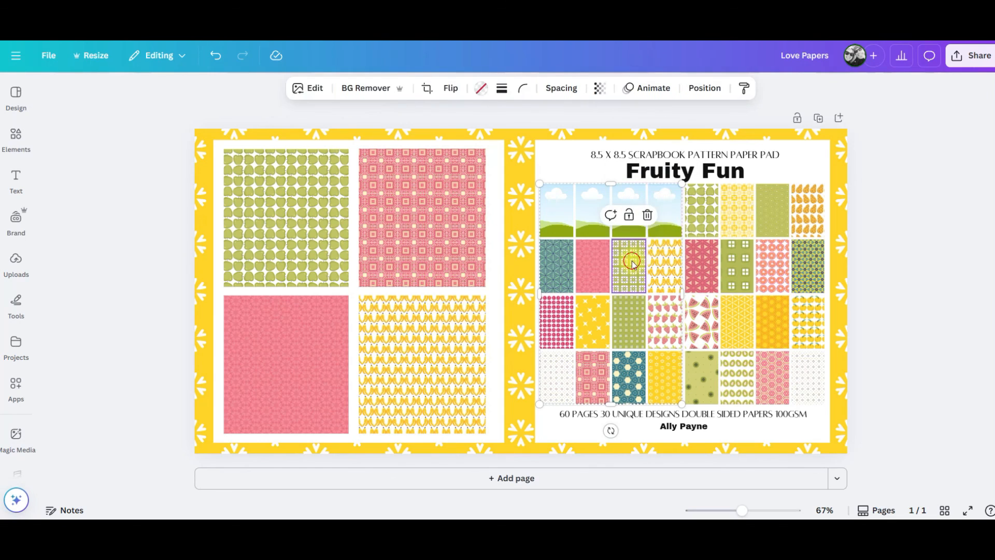
pyautogui.press('Delete')
pyautogui.click(664, 266)
pyautogui.press('Delete')
pyautogui.click(592, 265)
pyautogui.press('Delete')
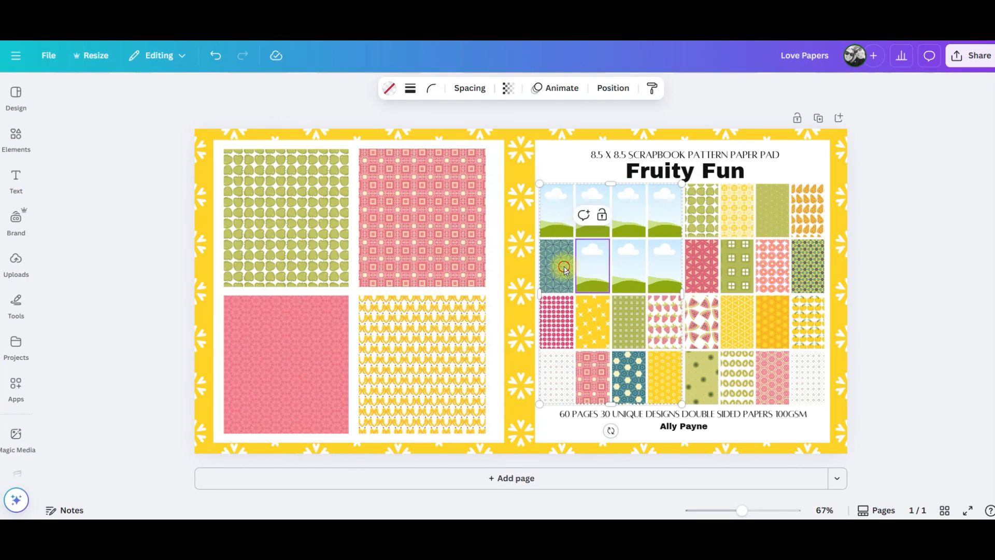
pyautogui.click(564, 268)
pyautogui.press('Delete')
pyautogui.click(556, 321)
pyautogui.press('Delete')
pyautogui.click(593, 322)
pyautogui.press('Delete')
pyautogui.click(628, 324)
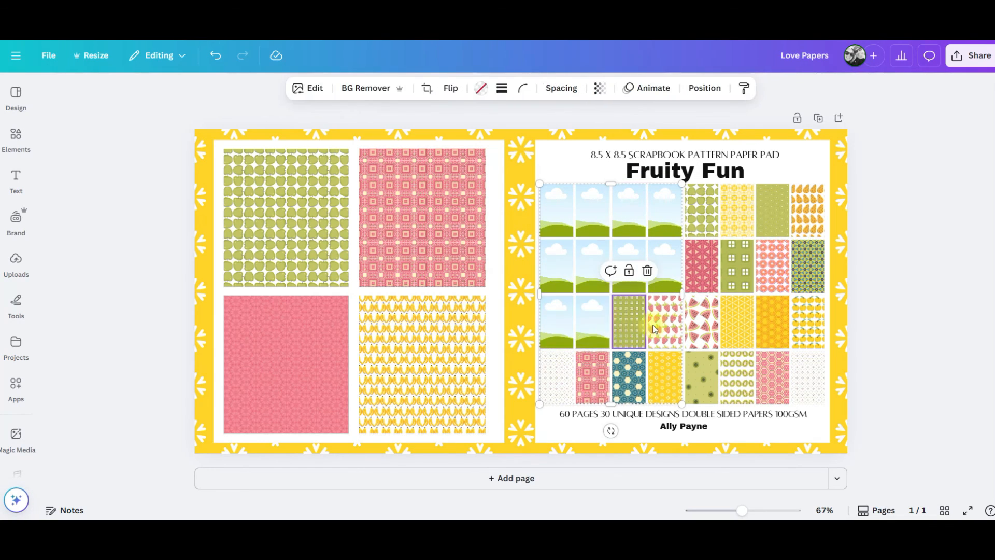
pyautogui.press('Delete')
pyautogui.click(664, 322)
pyautogui.press('Delete')
pyautogui.click(663, 366)
pyautogui.press('Delete')
pyautogui.click(629, 373)
pyautogui.press('Delete')
pyautogui.click(592, 376)
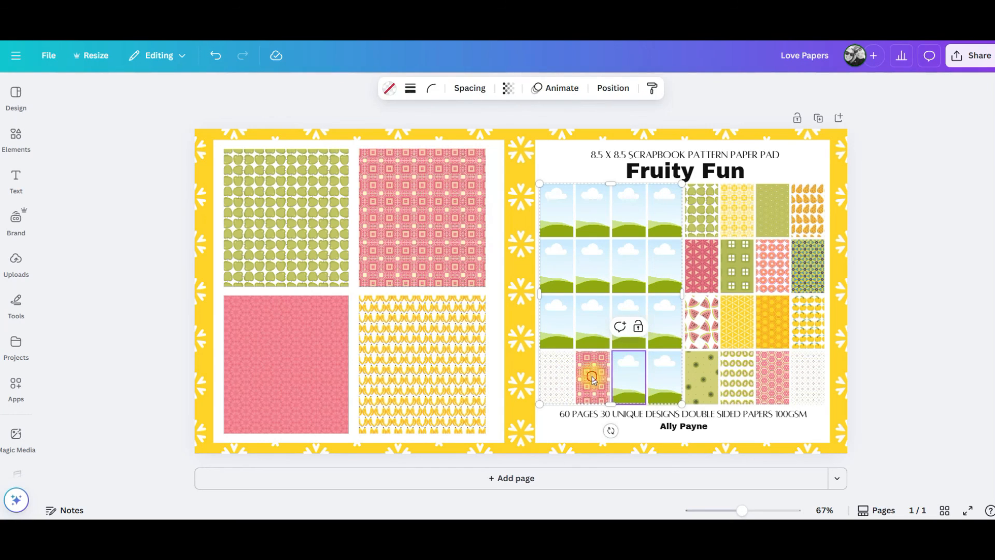
pyautogui.press('Delete')
pyautogui.click(556, 375)
pyautogui.press('Delete')
# Clear the images from the right four columns of thumbnail frames in the cover collage.
pyautogui.click(702, 213)
pyautogui.press('Delete')
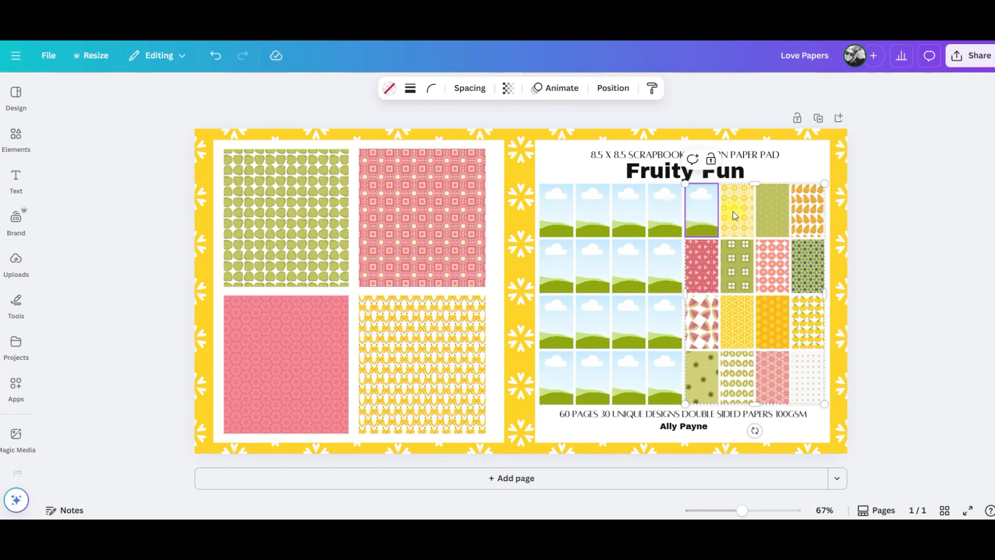
pyautogui.click(728, 212)
pyautogui.press('Delete')
pyautogui.click(772, 212)
pyautogui.press('Delete')
pyautogui.click(807, 212)
pyautogui.press('Delete')
pyautogui.click(807, 255)
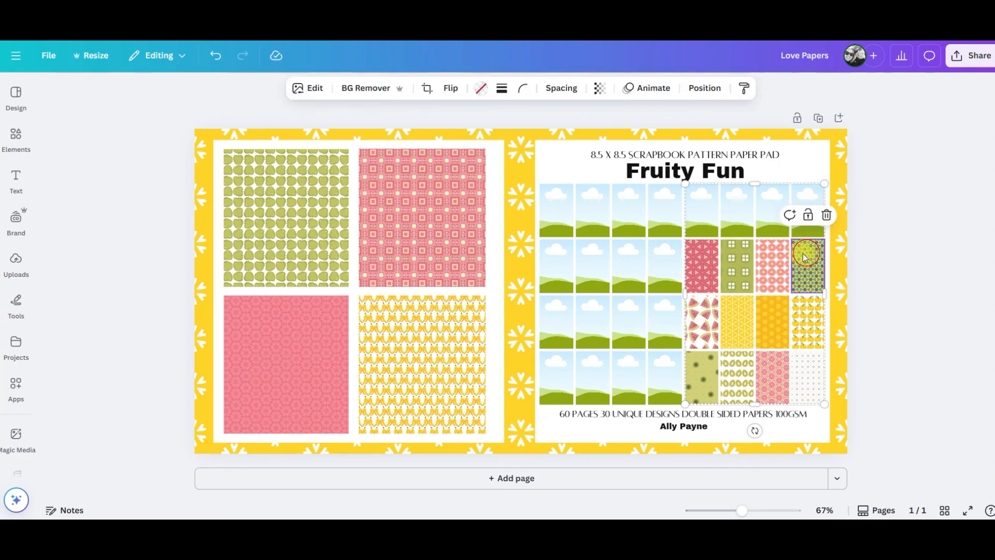
pyautogui.press('Delete')
pyautogui.click(772, 264)
pyautogui.press('Delete')
pyautogui.click(737, 265)
pyautogui.press('Delete')
pyautogui.click(703, 263)
pyautogui.press('Delete')
pyautogui.click(696, 319)
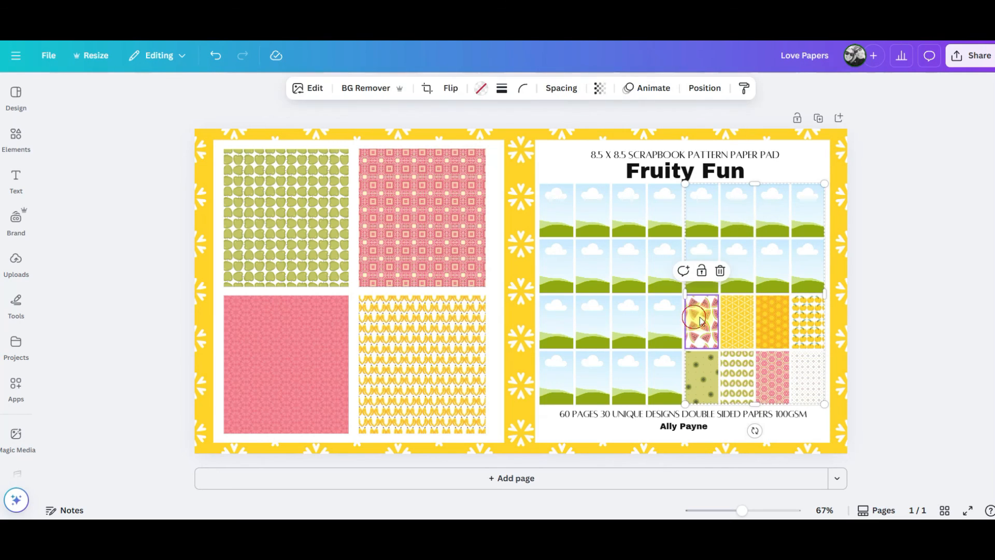
pyautogui.press('Delete')
pyautogui.click(737, 320)
pyautogui.press('Delete')
pyautogui.click(772, 320)
pyautogui.press('Delete')
pyautogui.click(806, 320)
pyautogui.press('Delete')
pyautogui.click(791, 377)
pyautogui.press('Delete')
pyautogui.click(772, 376)
pyautogui.press('Delete')
pyautogui.click(737, 377)
pyautogui.press('Delete')
pyautogui.click(700, 376)
pyautogui.press('Delete')
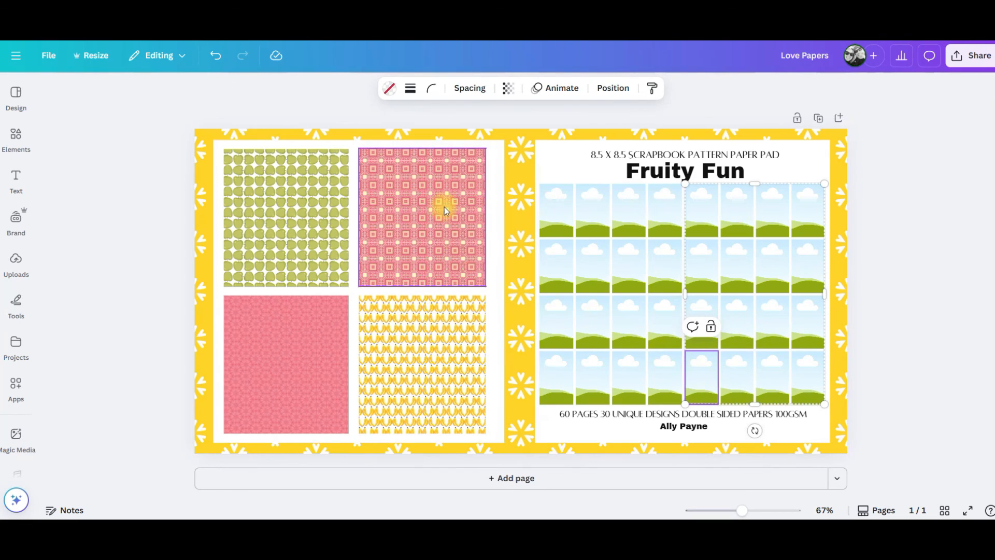
# Replace the Fruity Fun title text with Love.
pyautogui.click(670, 170)
pyautogui.doubleClick(669, 170)
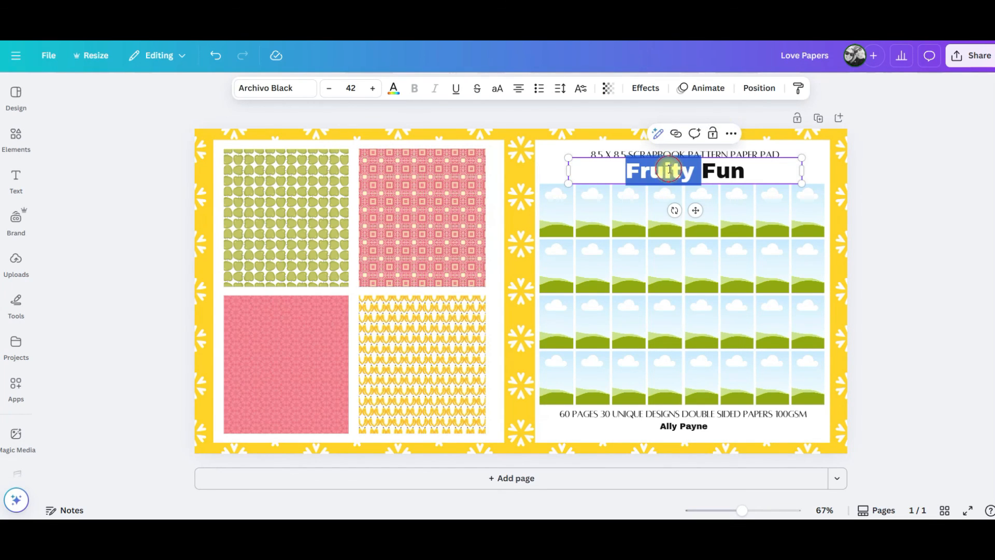
pyautogui.moveTo(748, 171); pyautogui.dragTo(642, 171)
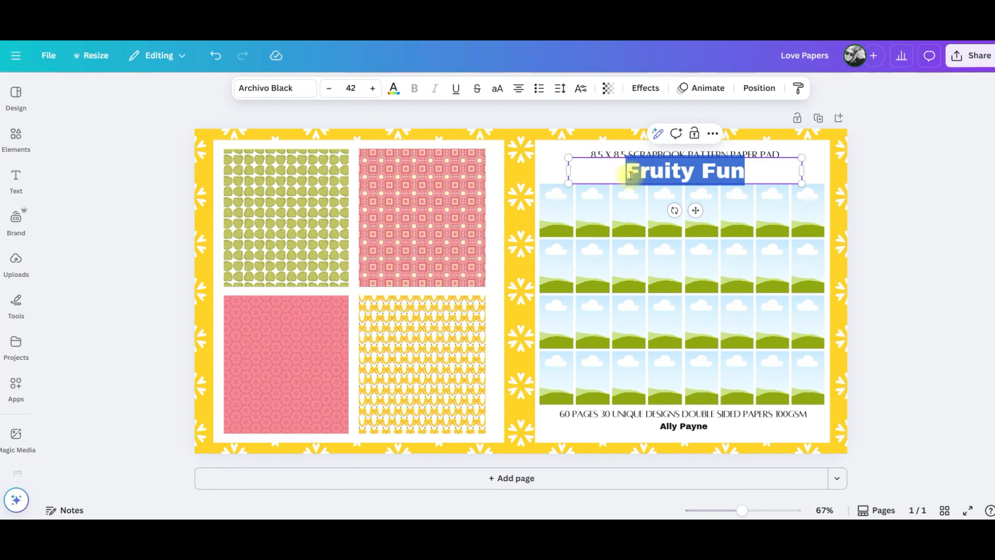
pyautogui.write('Love')
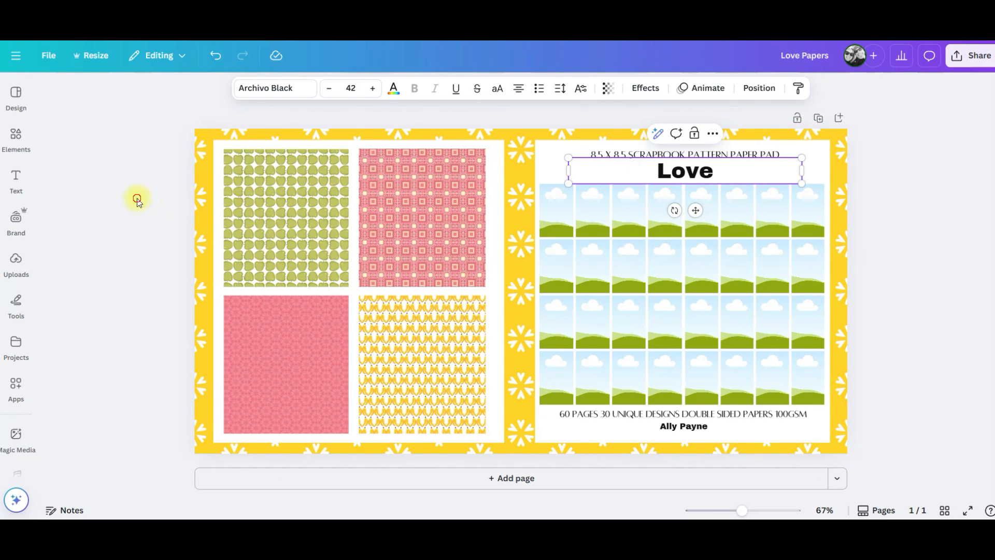
# Fill several thumbnail frames in the cover collage with uploaded love pattern images.
pyautogui.click(16, 261)
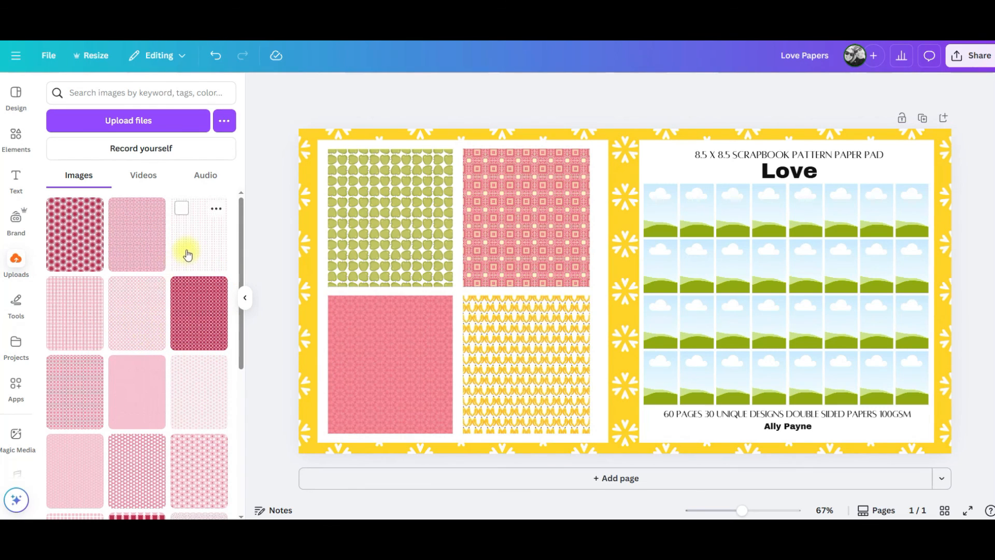
pyautogui.scroll(-2, 184, 329)
pyautogui.scroll(-3, 178, 366)
pyautogui.moveTo(195, 433); pyautogui.dragTo(667, 209)
pyautogui.moveTo(196, 350); pyautogui.dragTo(677, 273)
pyautogui.moveTo(140, 407); pyautogui.dragTo(743, 353)
pyautogui.moveTo(89, 422); pyautogui.dragTo(665, 329)
pyautogui.moveTo(137, 339); pyautogui.dragTo(740, 258)
pyautogui.moveTo(148, 474); pyautogui.dragTo(805, 378)
pyautogui.moveTo(83, 490); pyautogui.dragTo(661, 376)
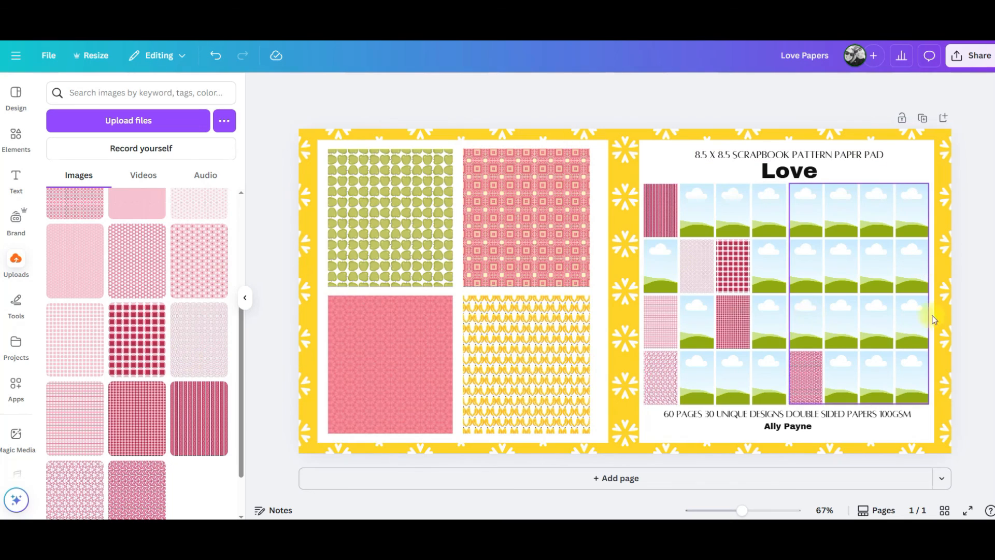
# Replace the four large pattern images on the left half of the cover with uploaded love patterns.
pyautogui.moveTo(133, 259); pyautogui.dragTo(373, 199)
pyautogui.moveTo(199, 205); pyautogui.dragTo(482, 217)
pyautogui.moveTo(199, 340); pyautogui.dragTo(382, 377)
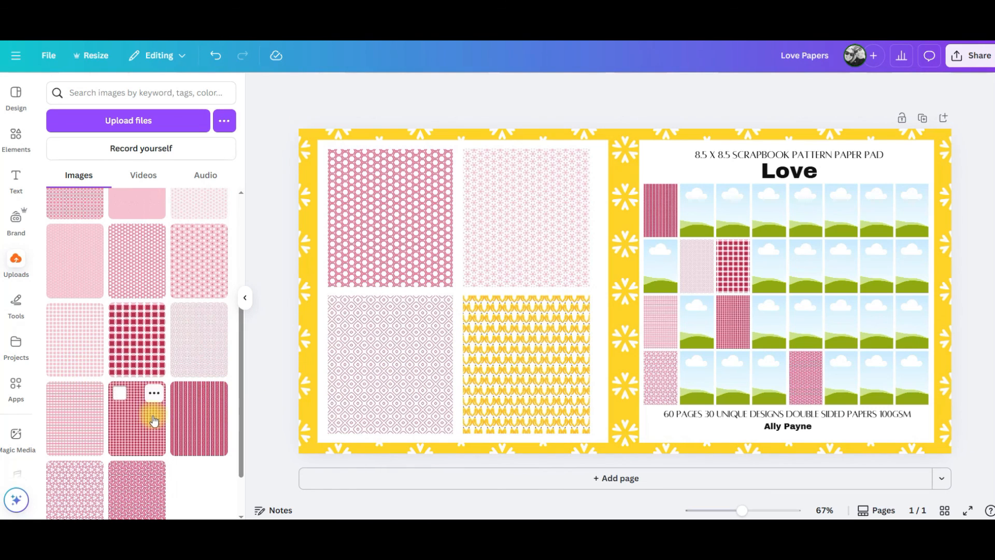
pyautogui.scroll(5, 150, 417)
pyautogui.moveTo(196, 334); pyautogui.dragTo(489, 344)
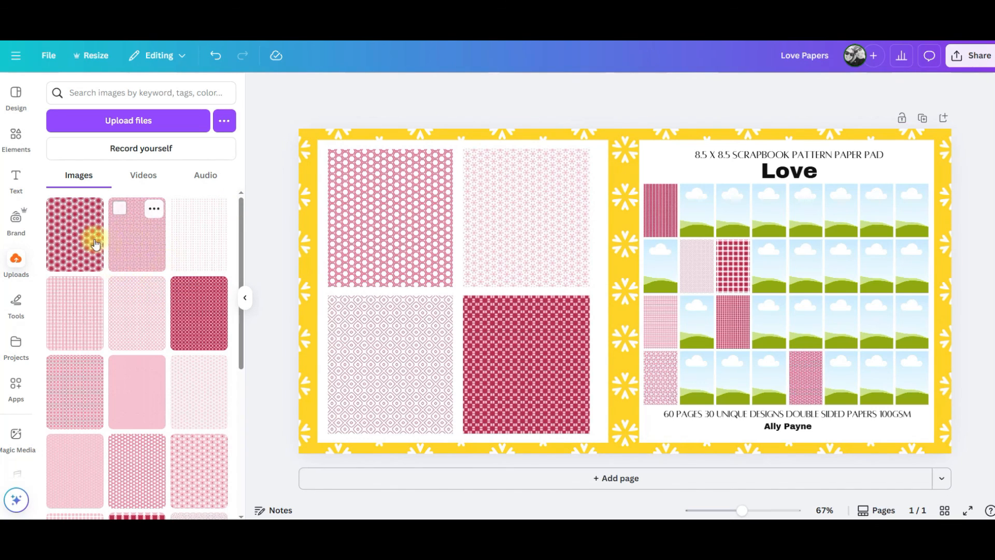
# Apply an uploaded love pattern as the cover background, trying several different patterns.
pyautogui.moveTo(206, 292); pyautogui.dragTo(313, 159)
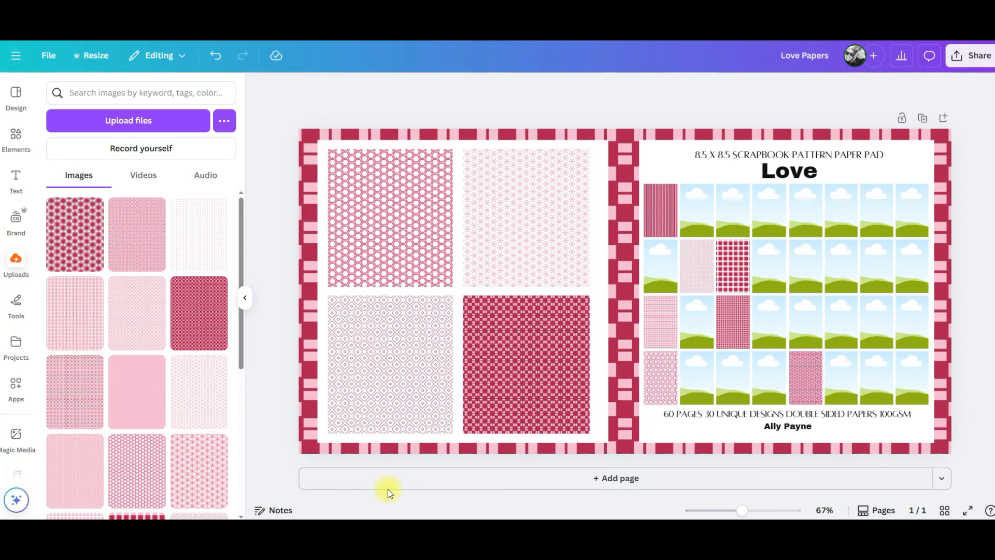
pyautogui.moveTo(133, 403); pyautogui.dragTo(314, 156)
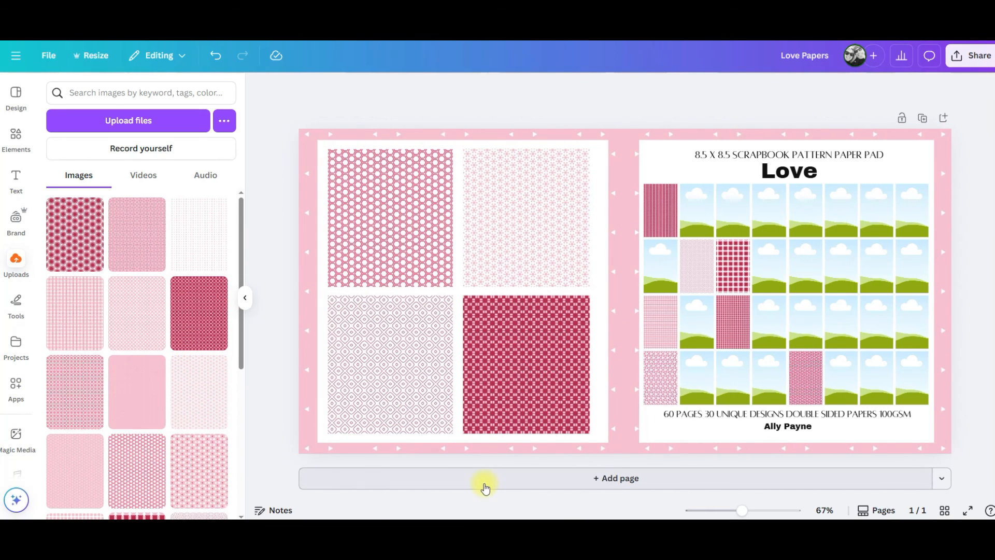
pyautogui.moveTo(177, 470); pyautogui.dragTo(312, 171)
pyautogui.moveTo(134, 481); pyautogui.dragTo(312, 171)
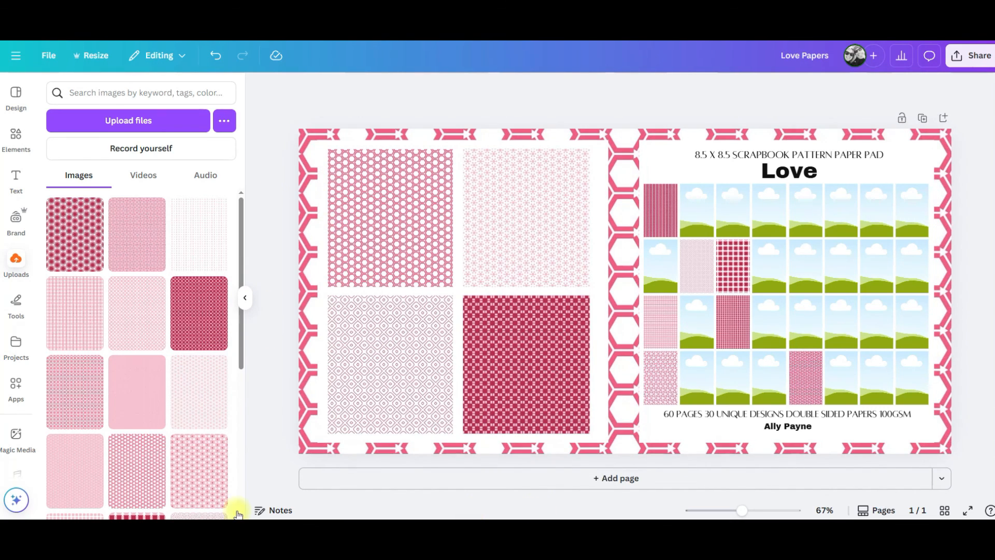
pyautogui.scroll(-4, 115, 451)
pyautogui.moveTo(124, 427); pyautogui.dragTo(307, 187)
pyautogui.moveTo(227, 452)
pyautogui.mouseDown()
pyautogui.moveTo(288, 328)
pyautogui.moveTo(317, 296)
pyautogui.mouseUp()
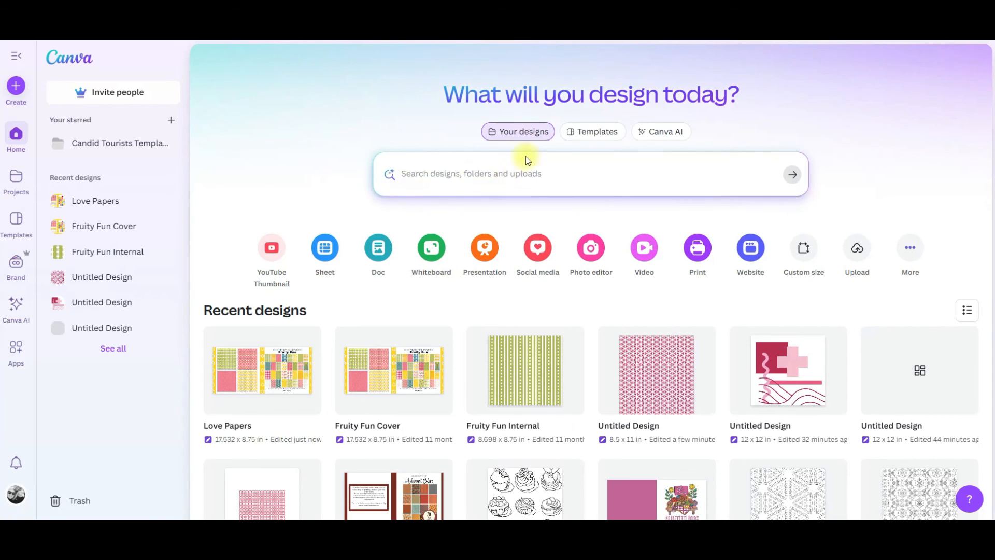
# Search your designs for autumn and open the Copy of Paperback Cover Autumnal Colors design.
pyautogui.write('autumn')
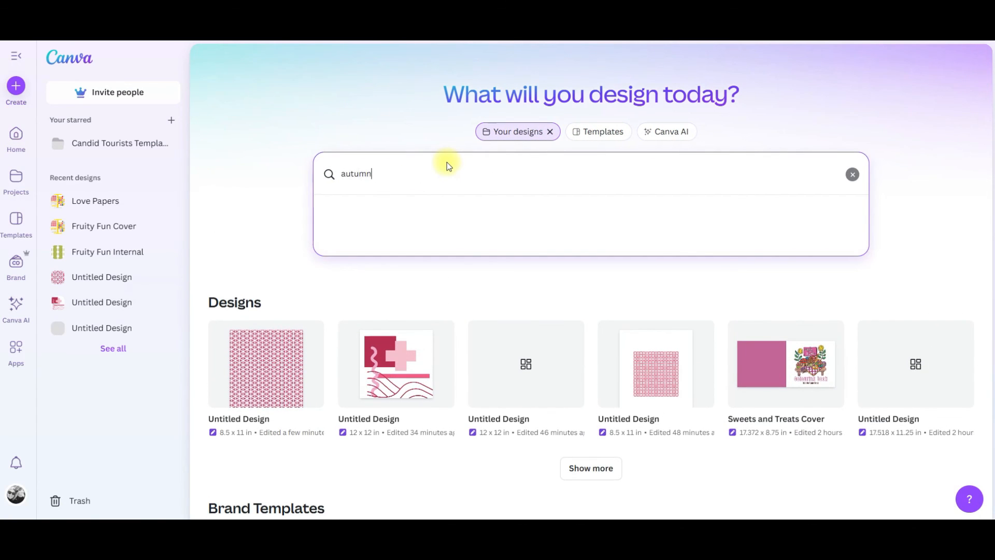
pyautogui.press('Return')
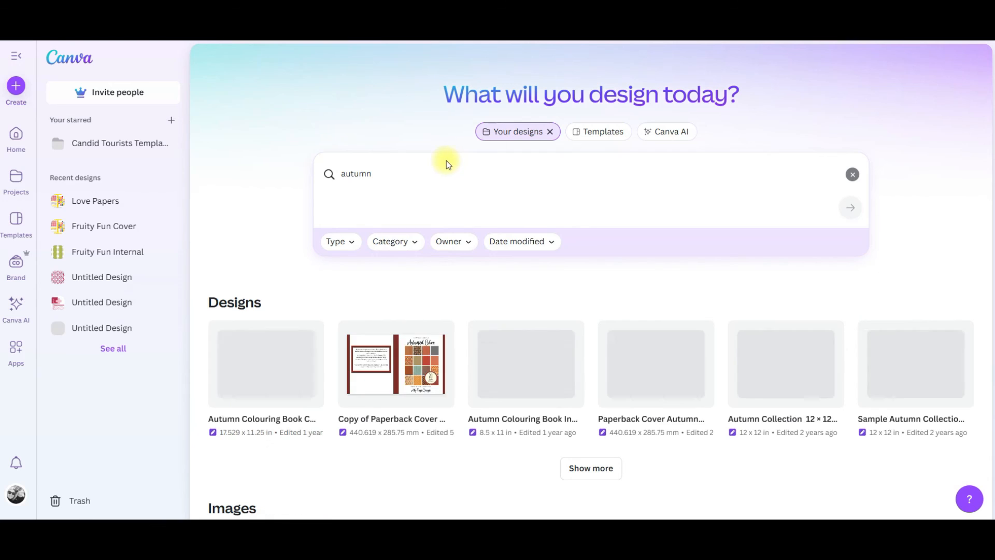
pyautogui.click(394, 355)
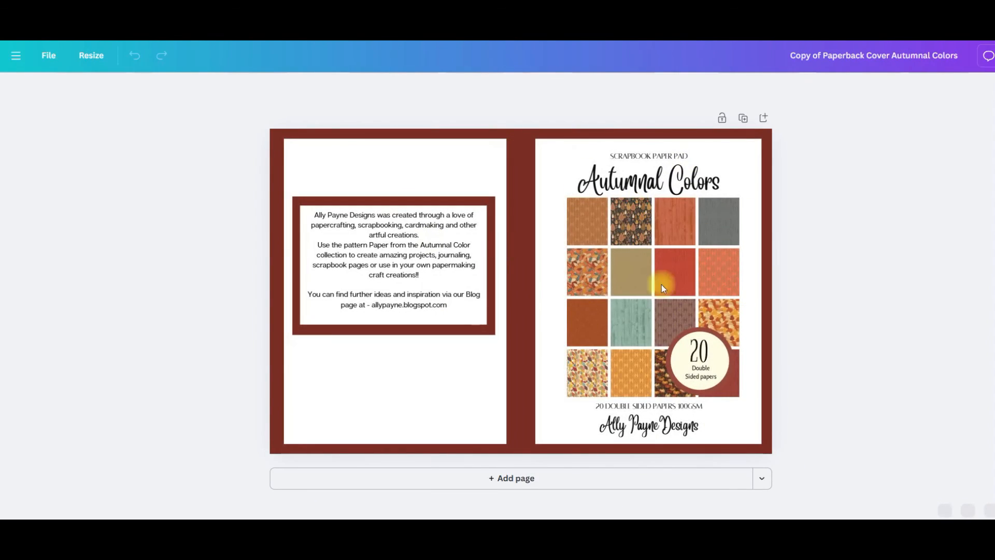
# Select the pattern image grid on the Autumnal Colors cover.
pyautogui.click(590, 222)
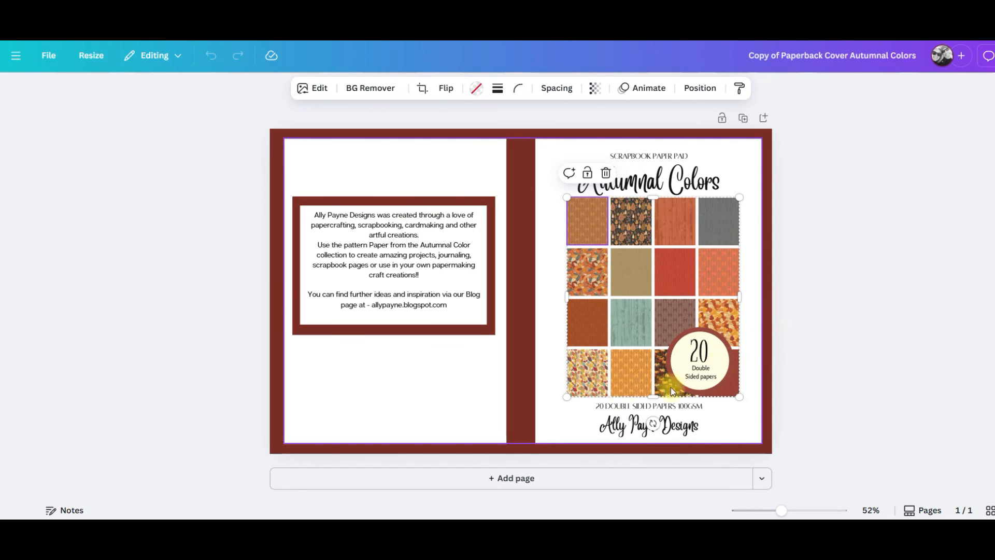